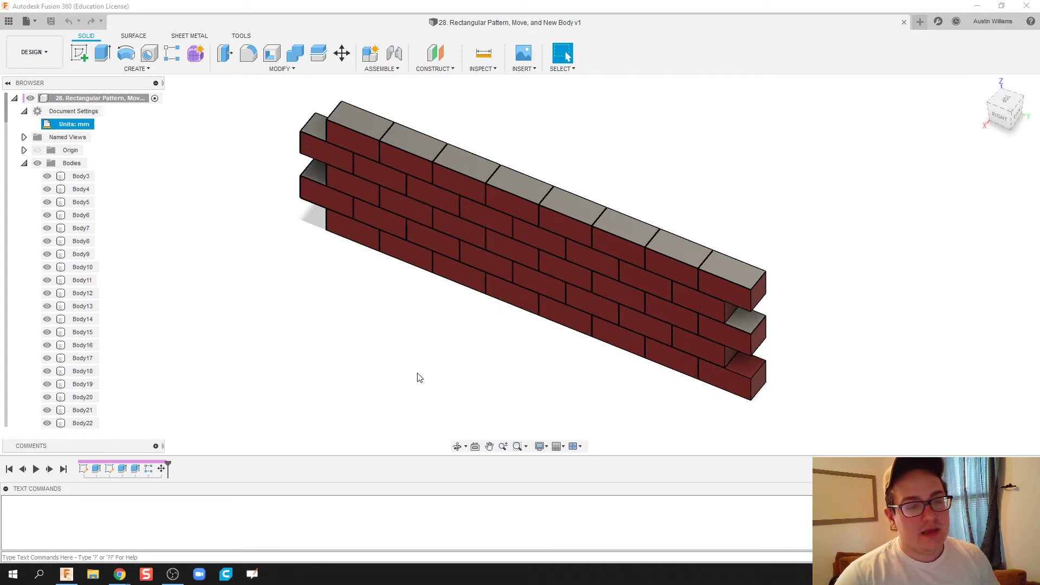
- Review the finished brick wall's top face, then start a new empty Untitled design
scroll(417, 377, up, 2)
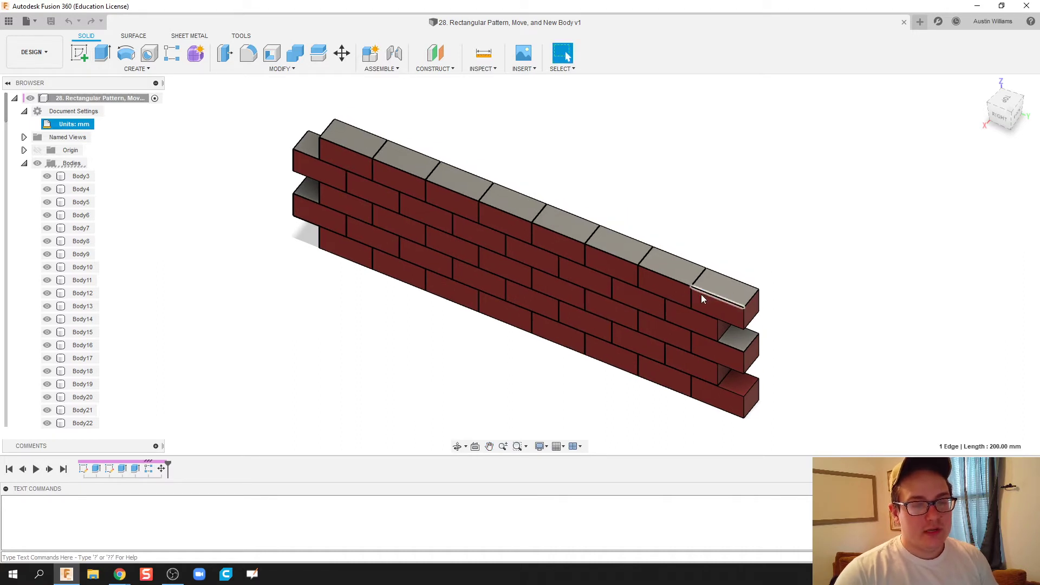
click(630, 252)
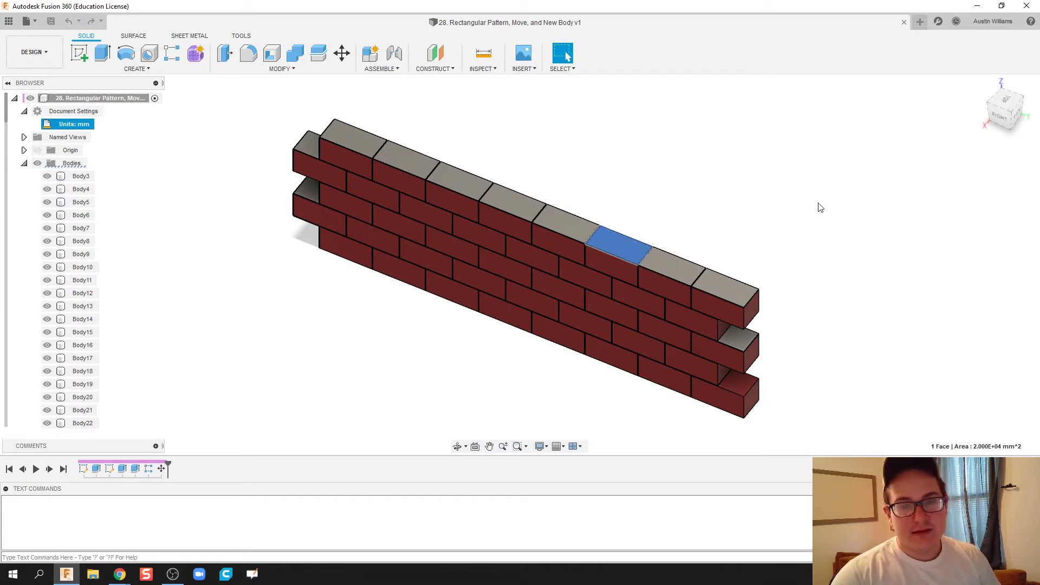
click(920, 22)
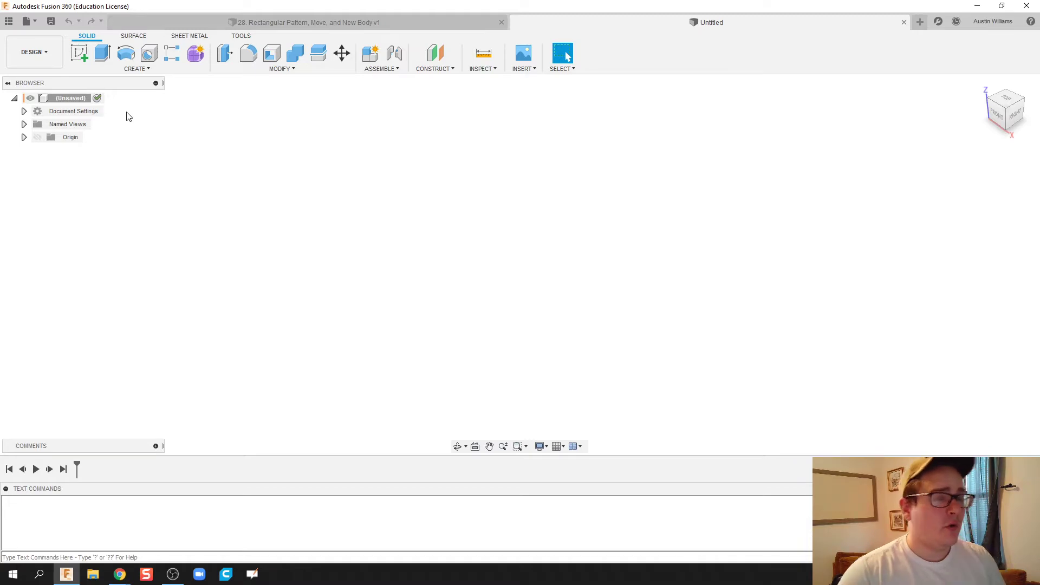
- Sketch a 60 × 30 mm rectangle on the horizontal plane and extrude it 30 mm as a solid body
click(79, 53)
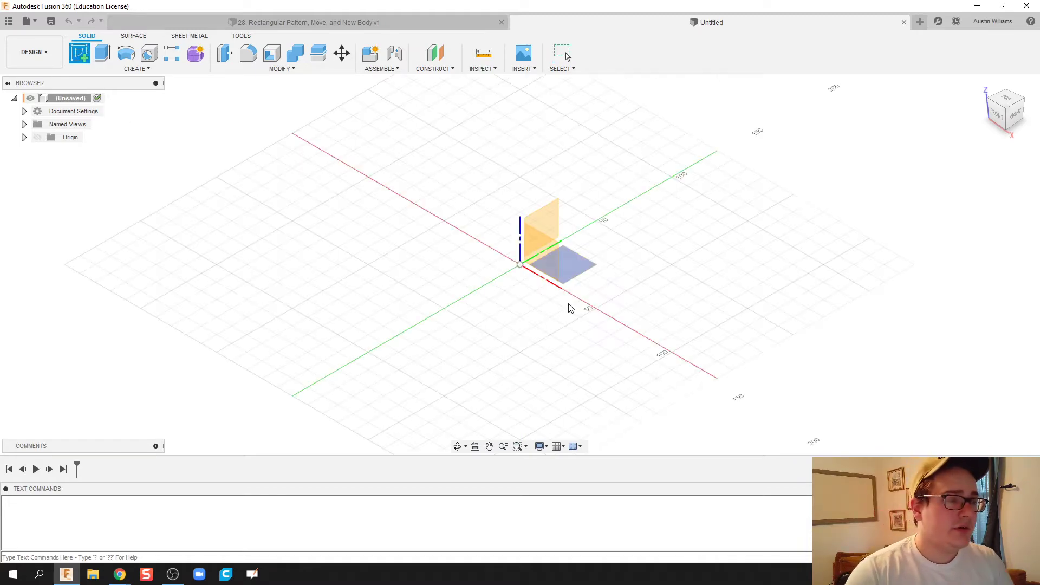
click(561, 267)
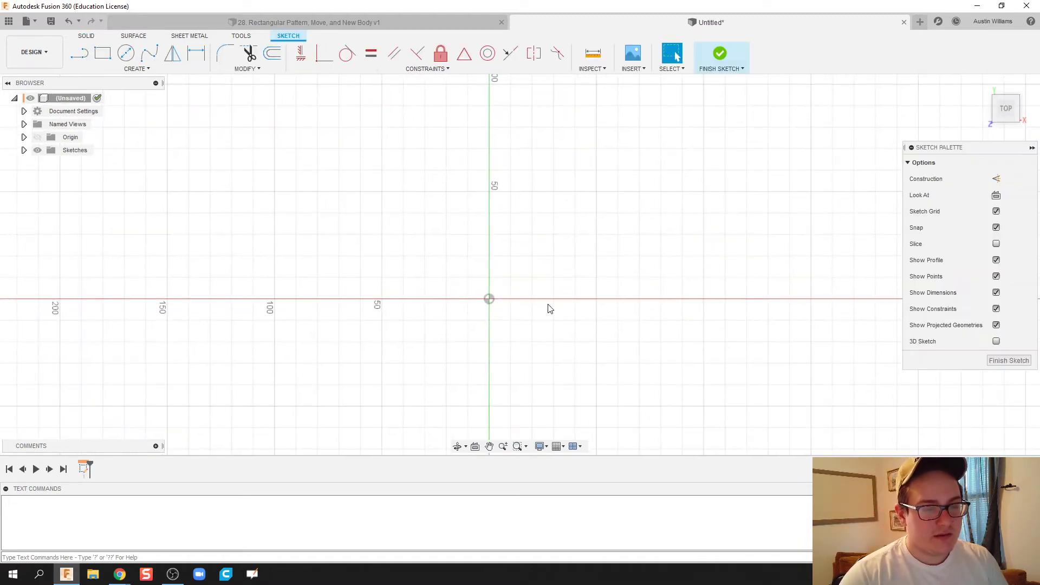
click(103, 54)
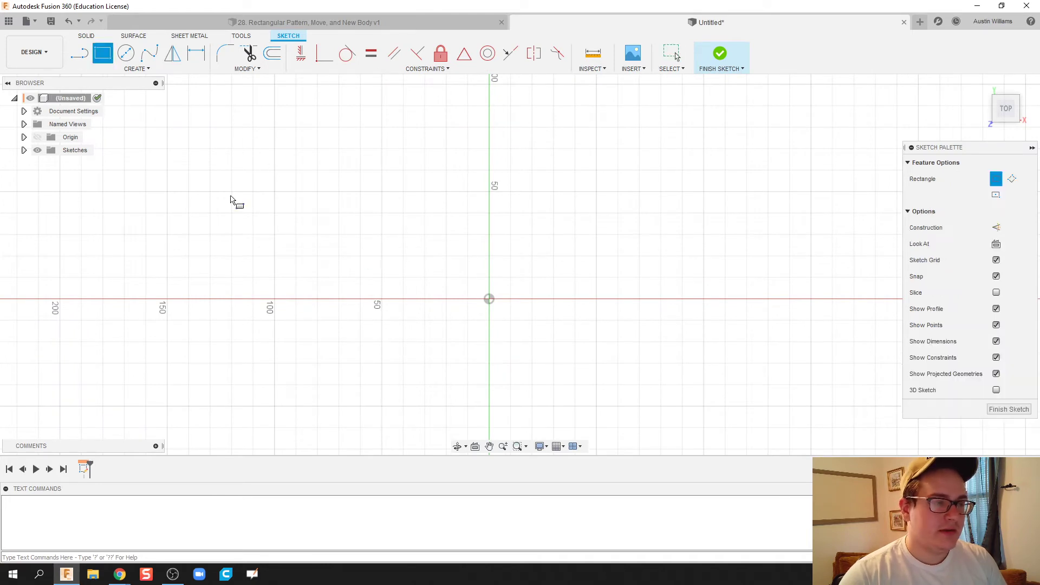
click(446, 256)
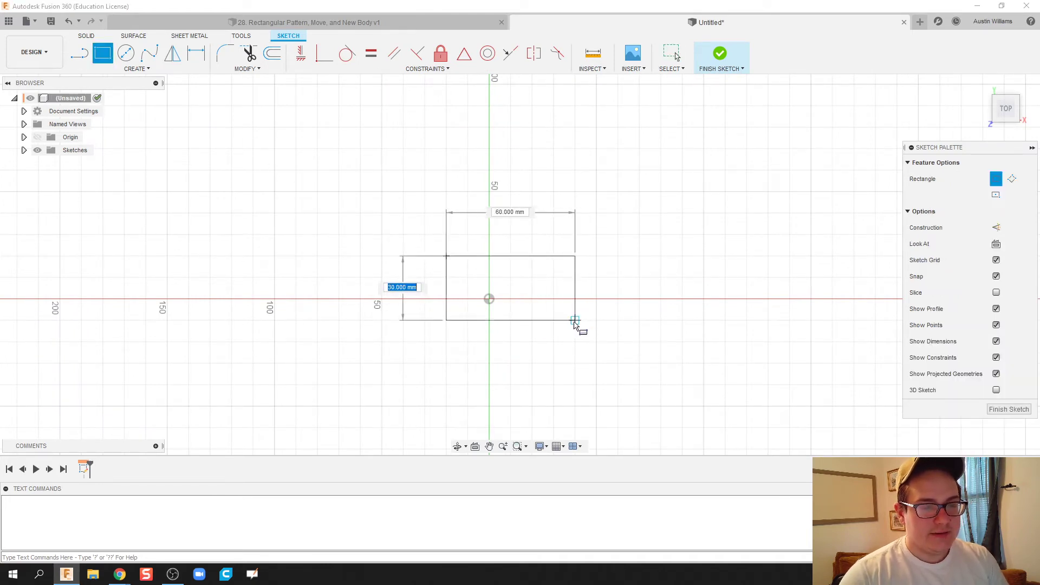
click(575, 322)
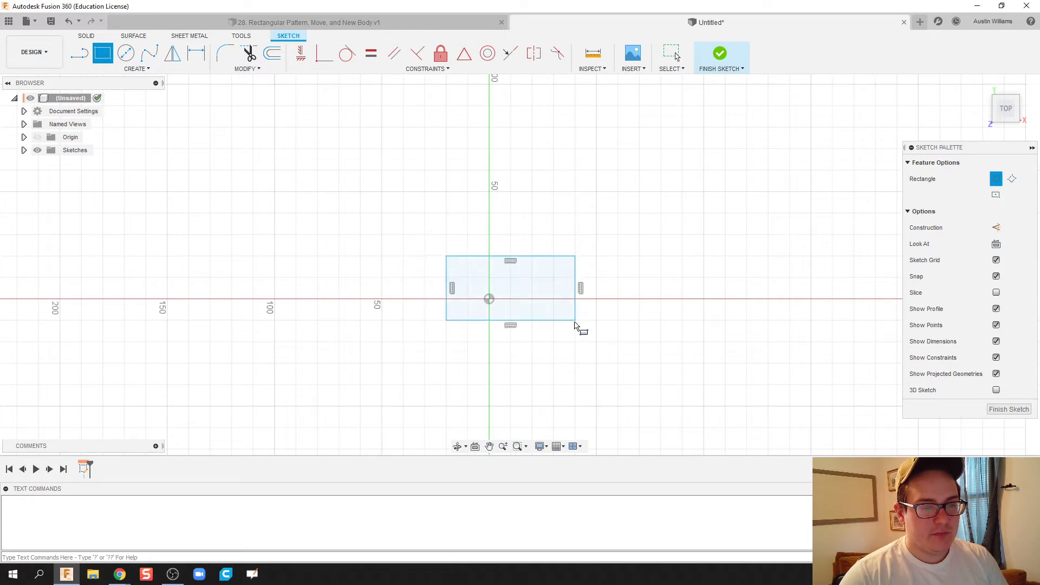
click(719, 53)
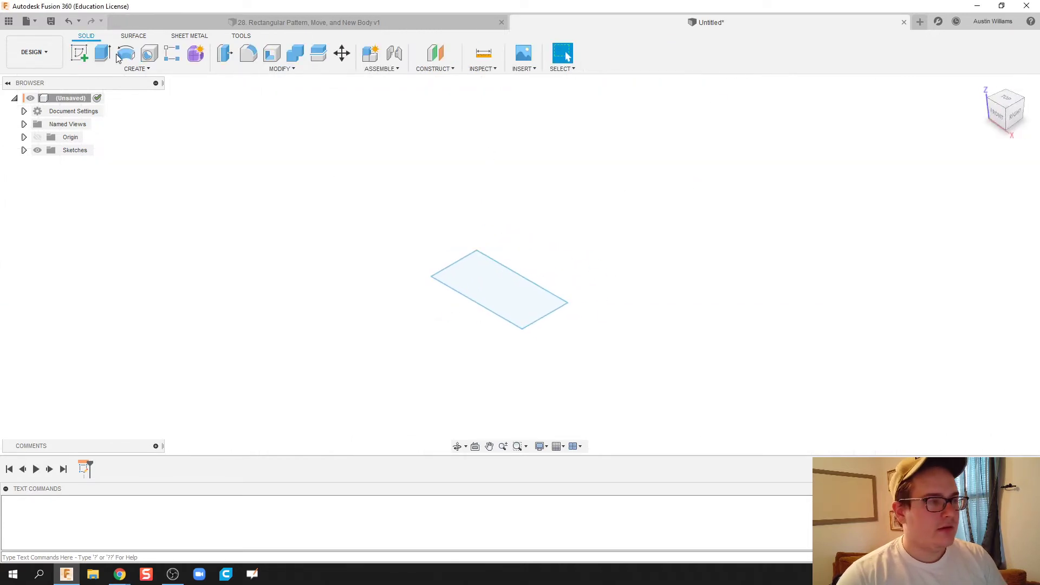
click(102, 52)
drag(501, 283, 501, 233)
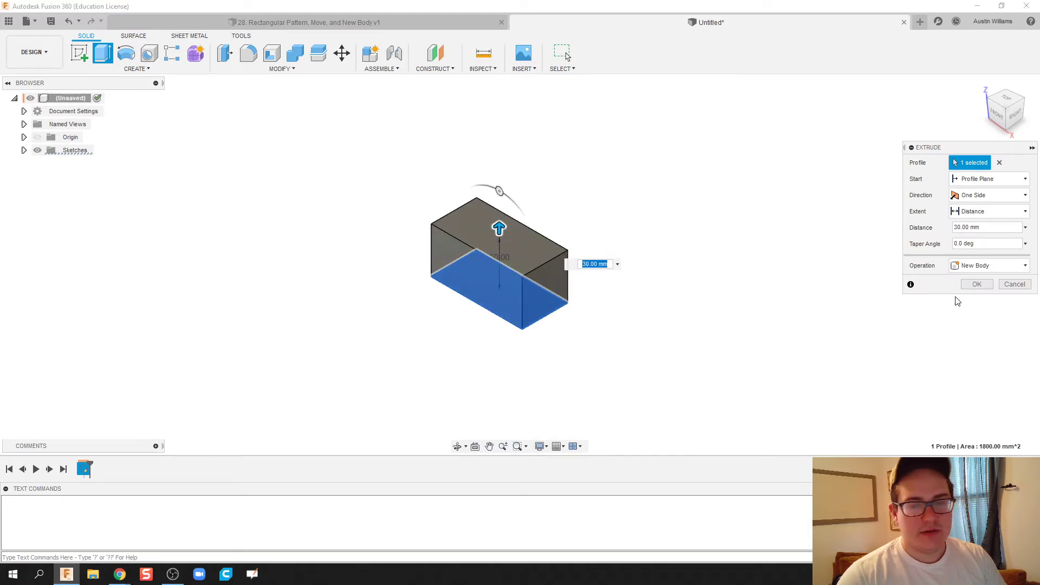
click(976, 284)
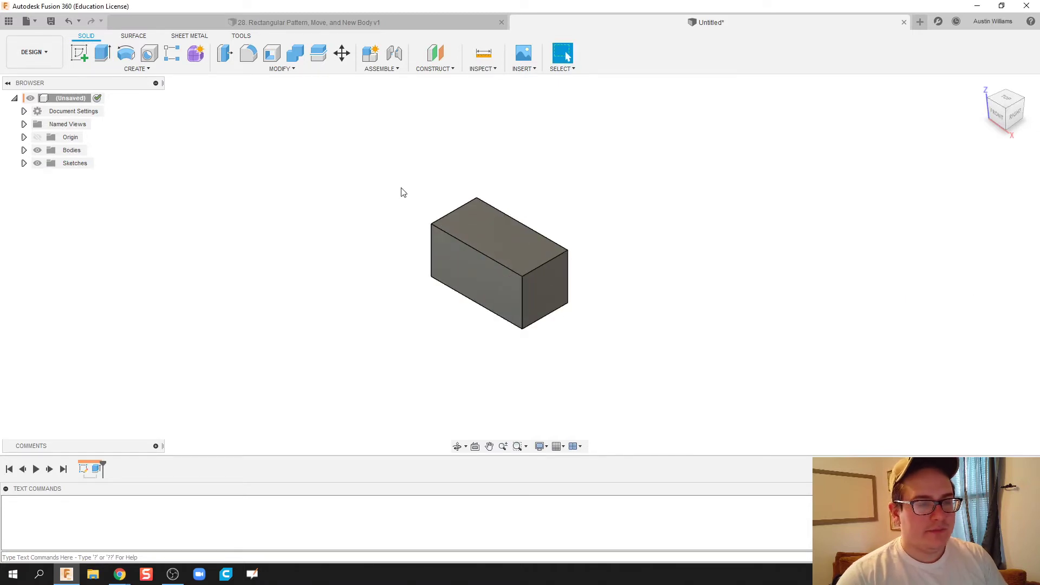
- Apply a red appearance from the Appearance library to the box body
drag(401, 192, 593, 373)
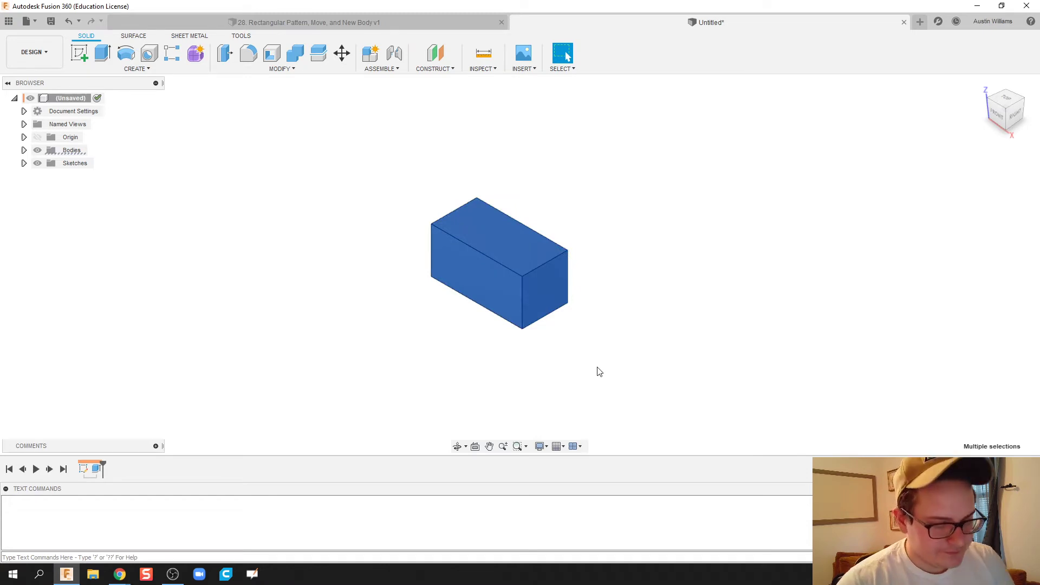
key(a)
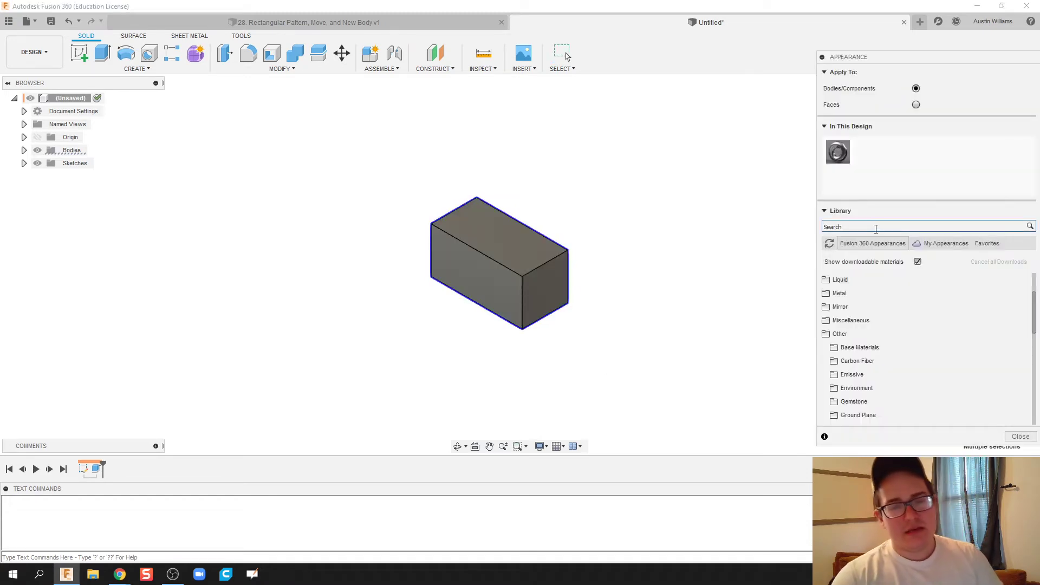
click(876, 228)
text(red)
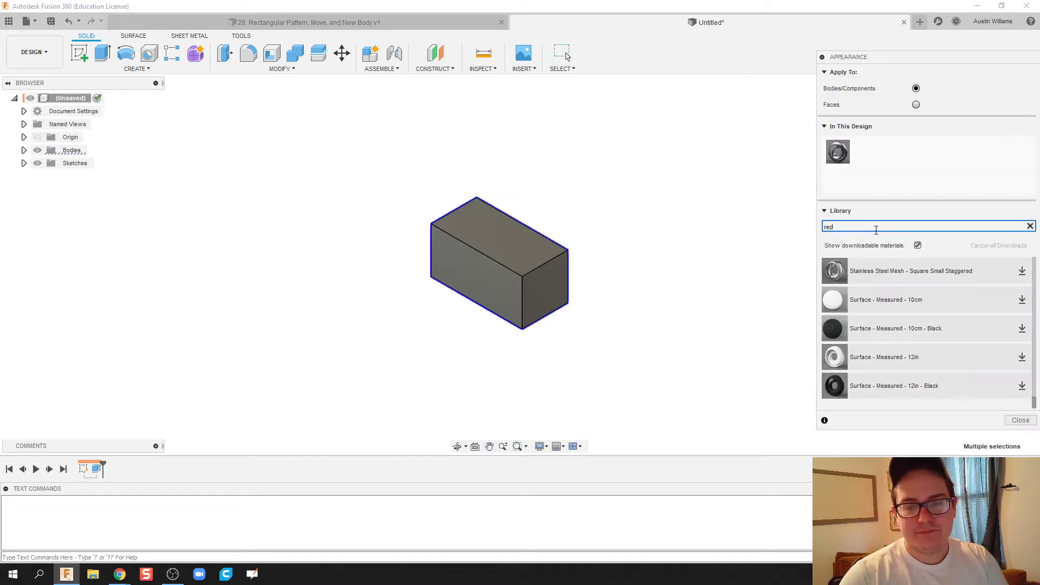
scroll(852, 306, up, 6)
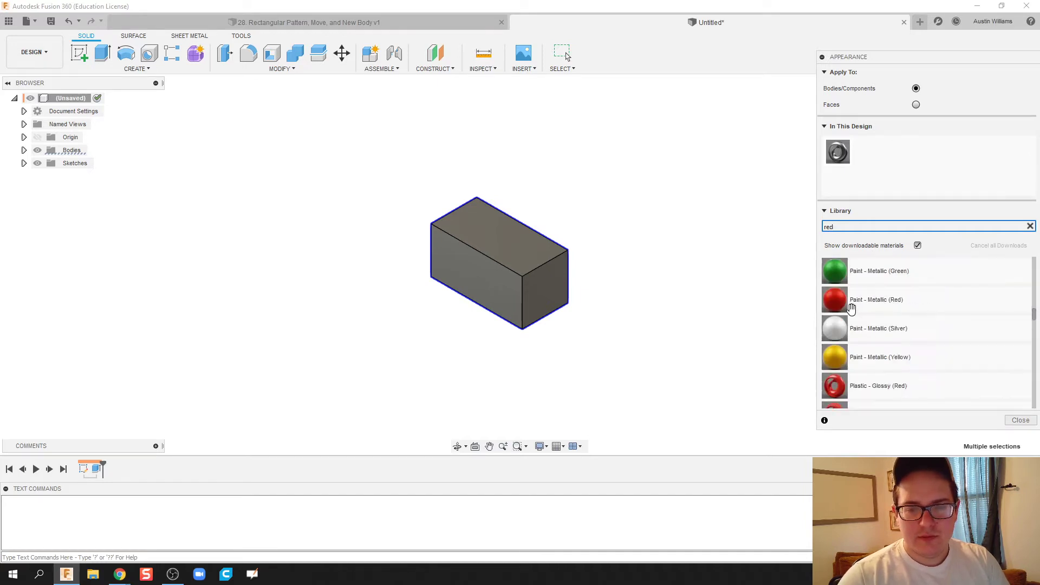
scroll(850, 306, down, 2)
drag(864, 328, 498, 263)
key(Escape)
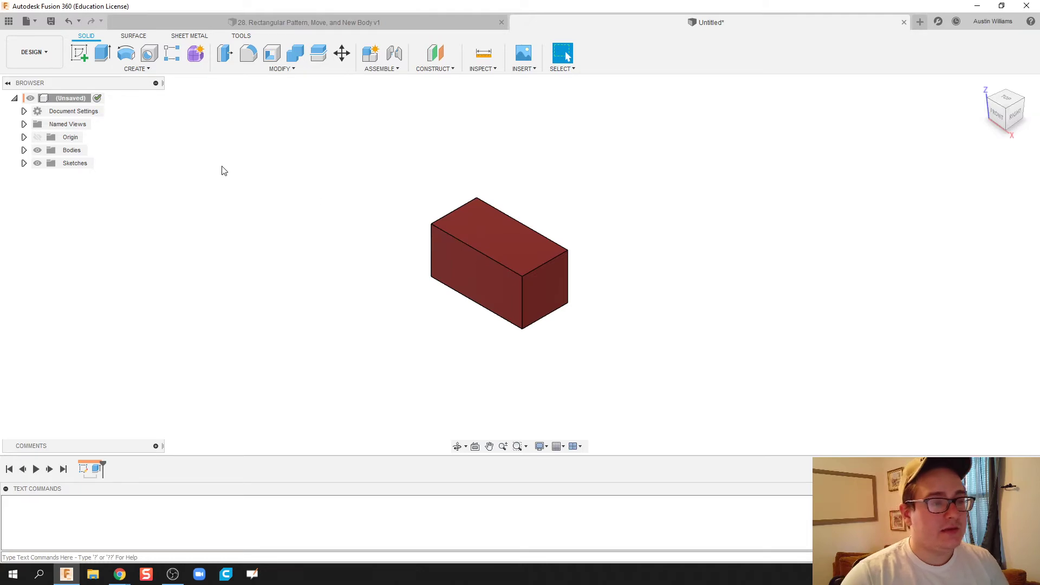
- Sketch on the brick's top face by projecting its outline into the sketch
click(79, 52)
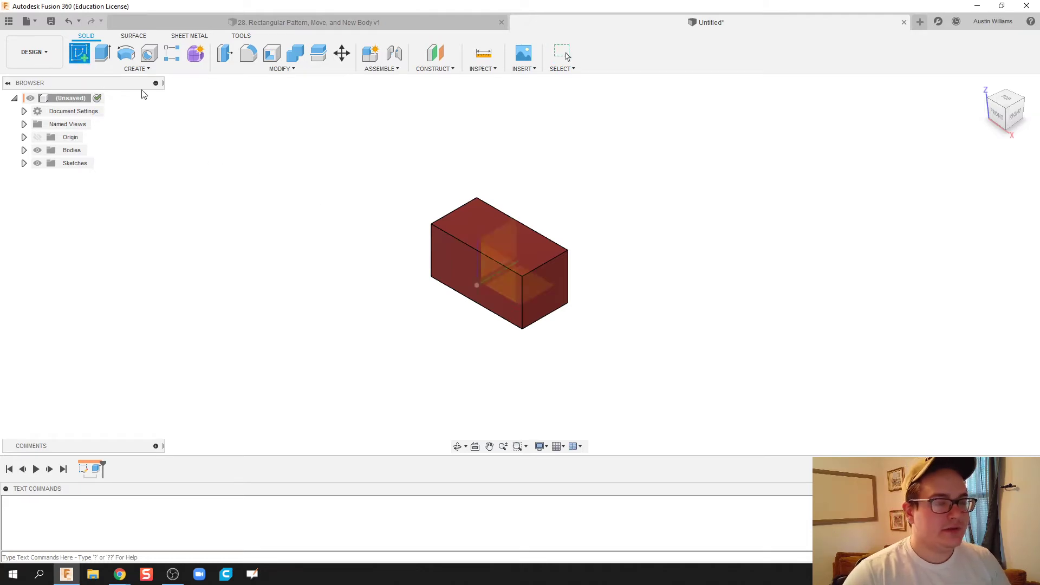
click(499, 236)
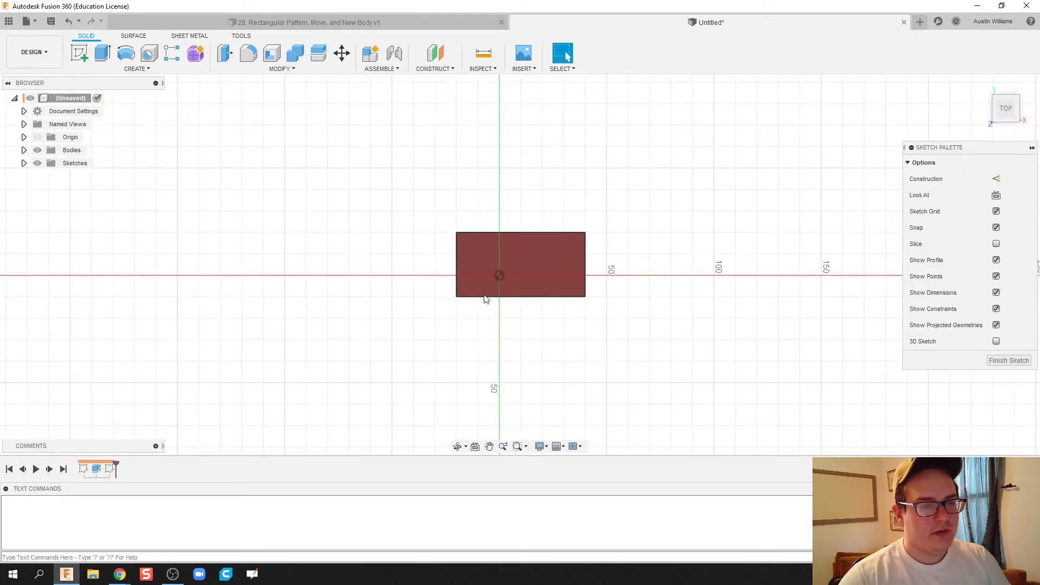
click(137, 69)
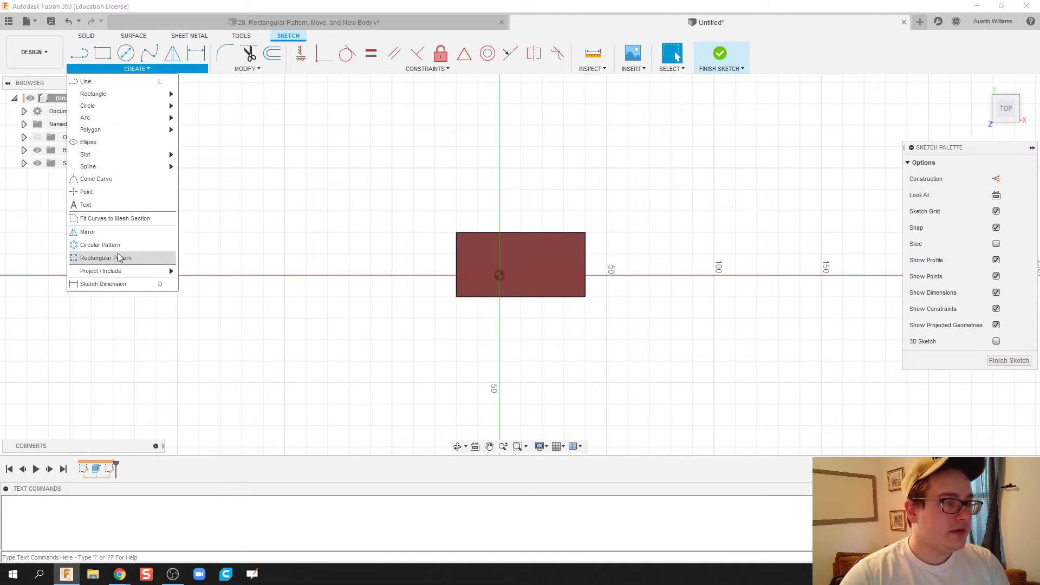
mouse_move(119, 272)
click(235, 272)
click(546, 266)
click(838, 214)
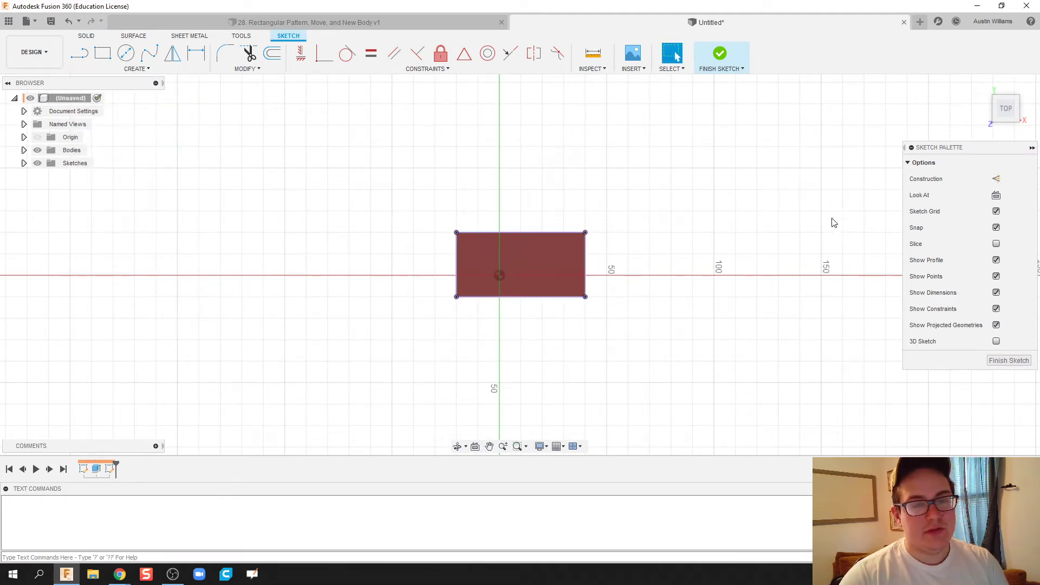
click(720, 53)
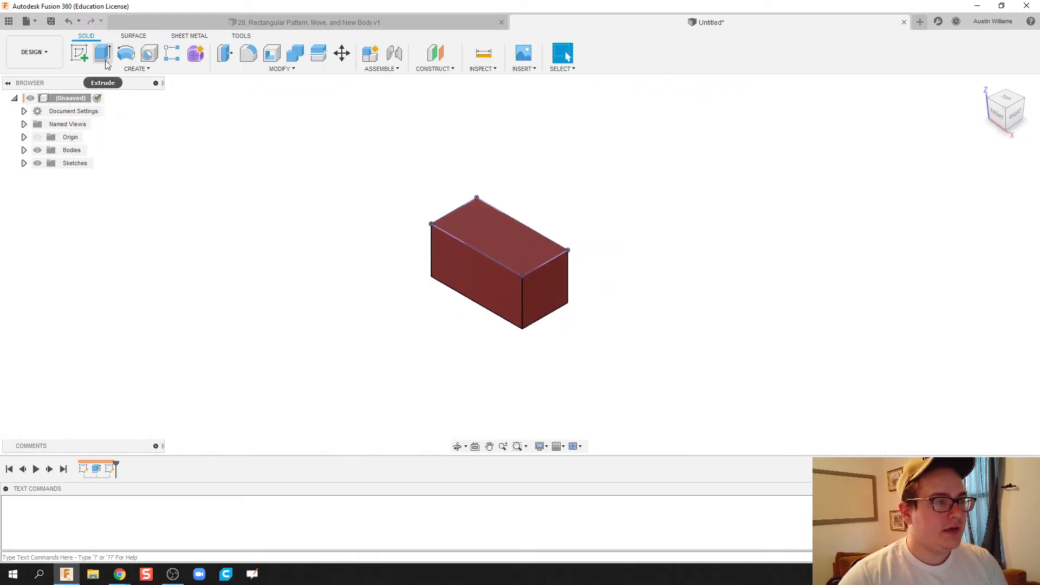
- Extrude the top-face profile 3 mm and change the extrude operation to New Body
click(103, 53)
text(3)
key(Return)
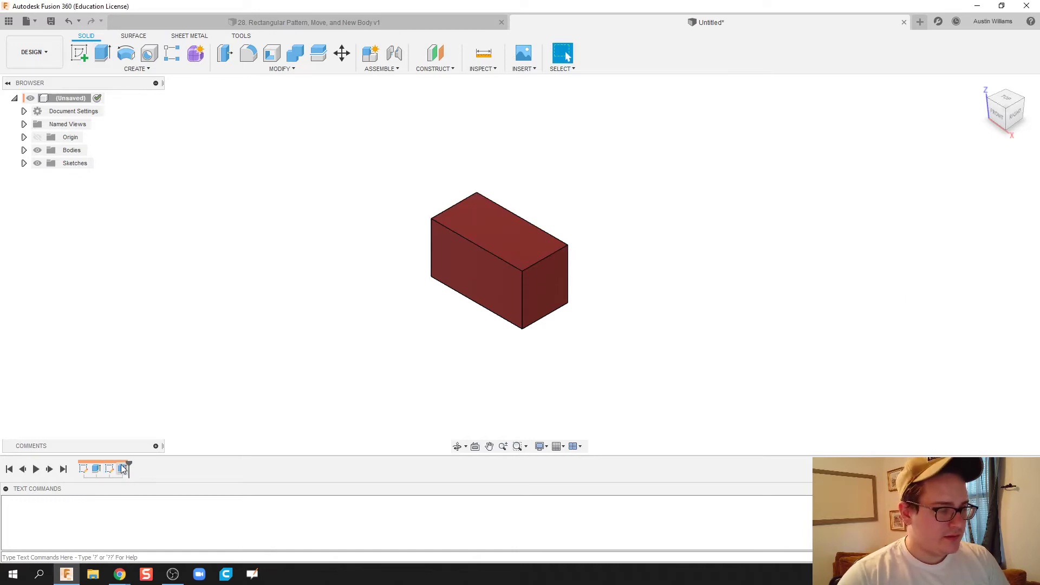
double_click(122, 468)
click(983, 271)
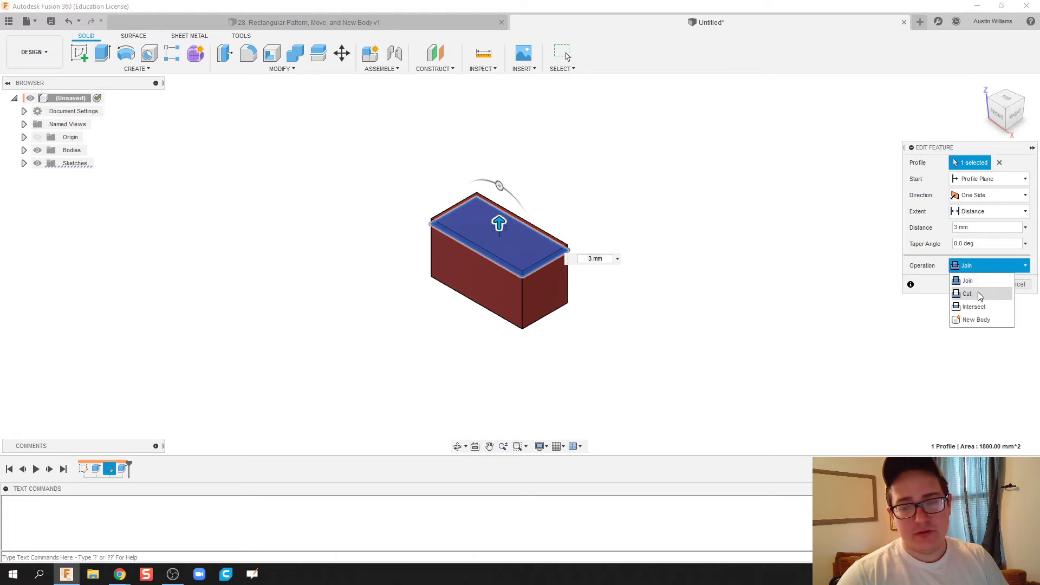
click(978, 324)
click(977, 284)
shift+middle_drag(545, 373, 594, 362)
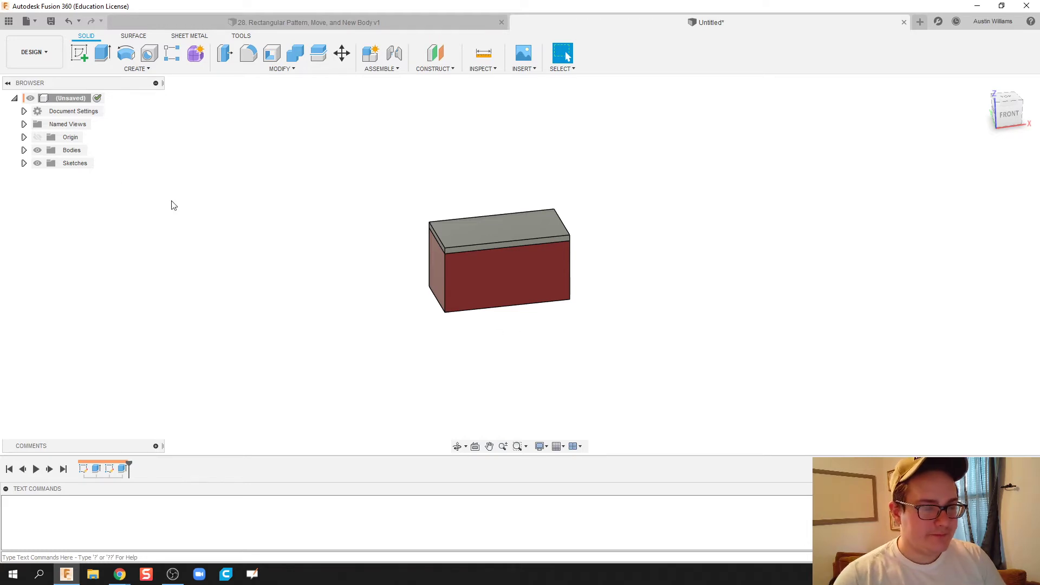
- Sketch on the brick's side plane, projecting the mortar strip and brick side face
click(84, 57)
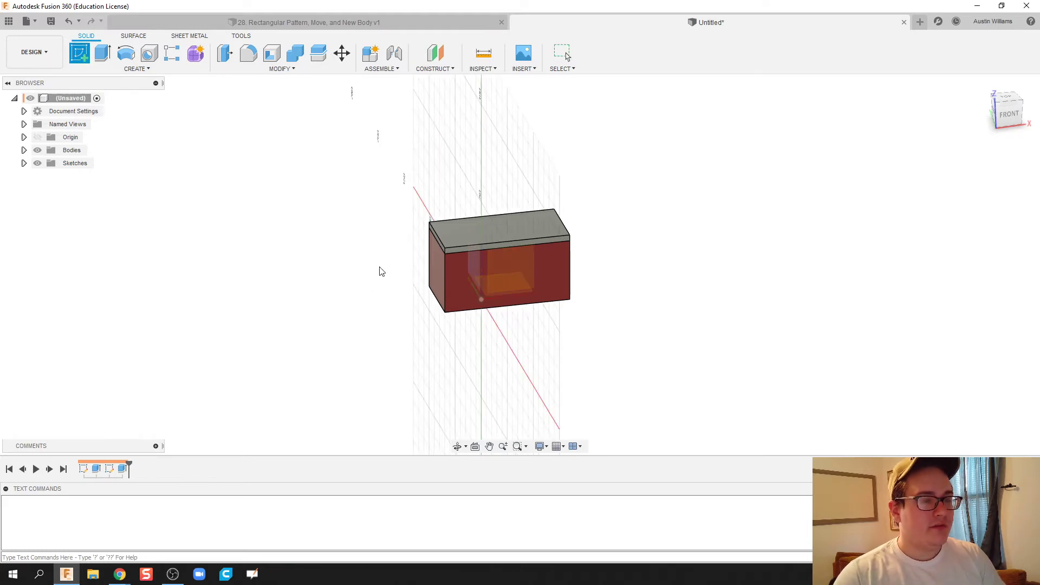
click(437, 270)
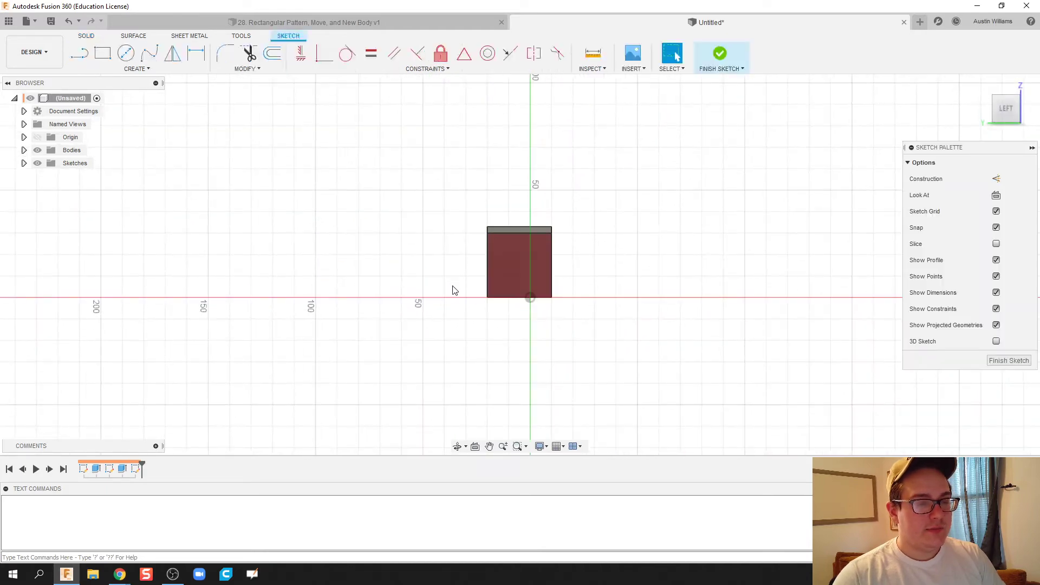
click(107, 66)
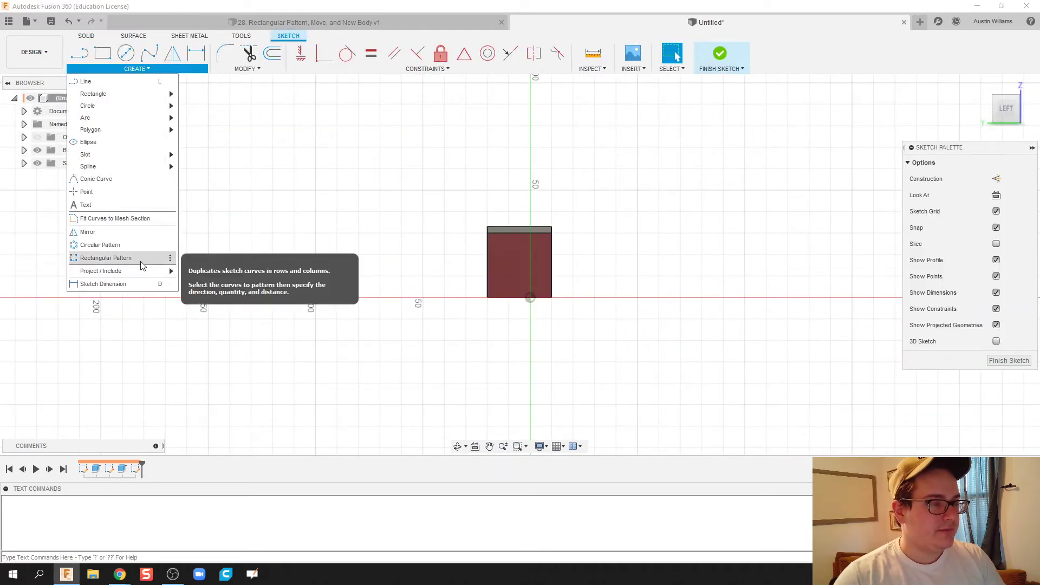
click(201, 271)
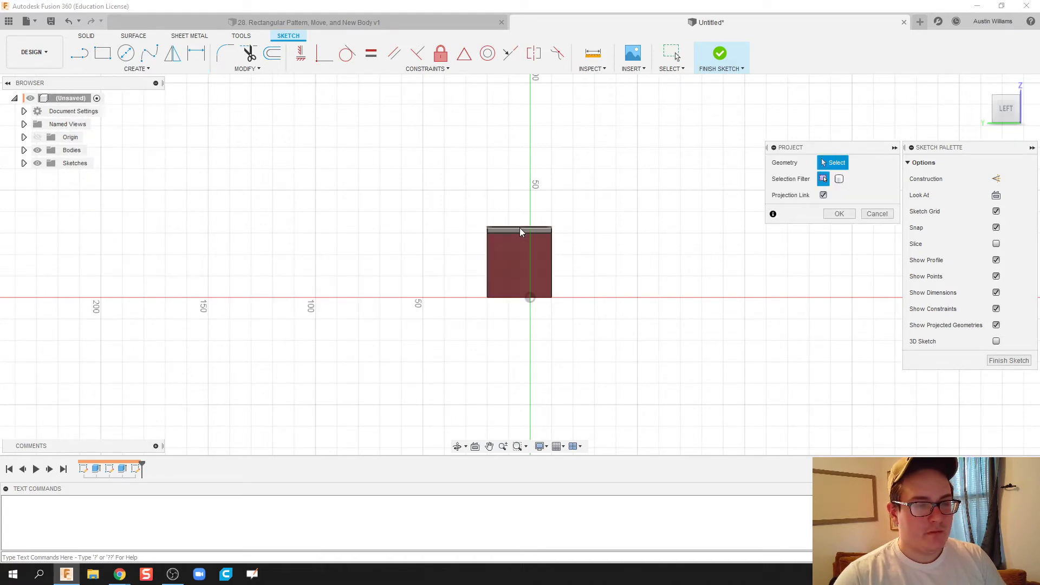
scroll(520, 232, up, 4)
click(517, 234)
click(513, 298)
click(844, 215)
click(725, 53)
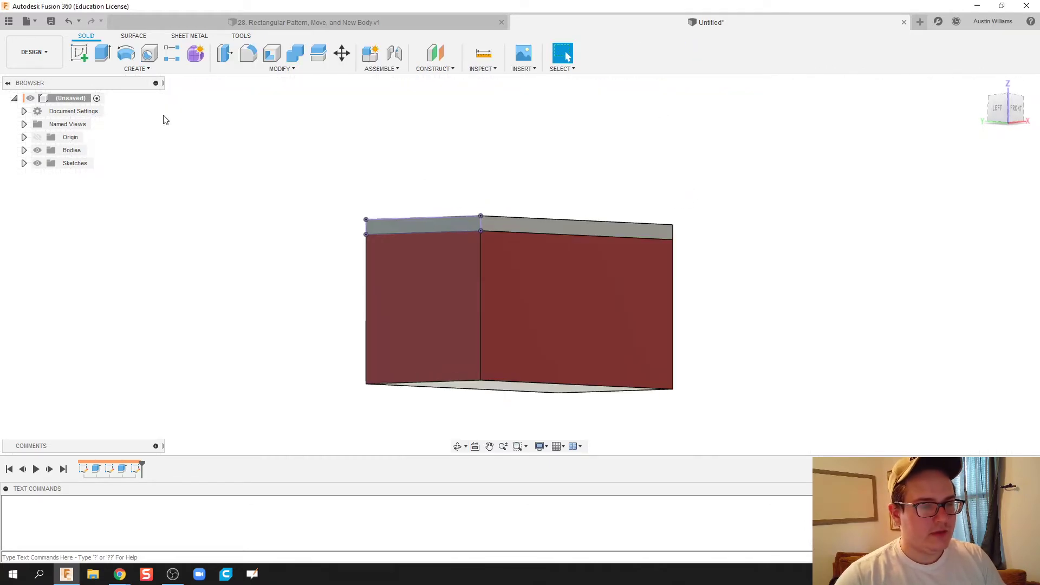
- Extrude both side profiles 3 mm as a new mortar body
click(103, 53)
click(420, 244)
click(415, 296)
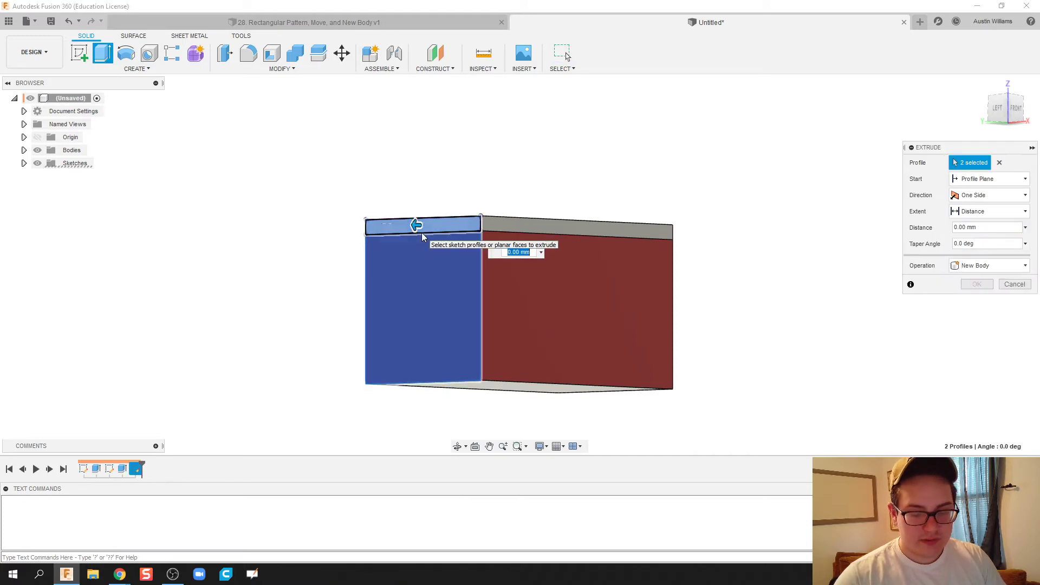
text(3)
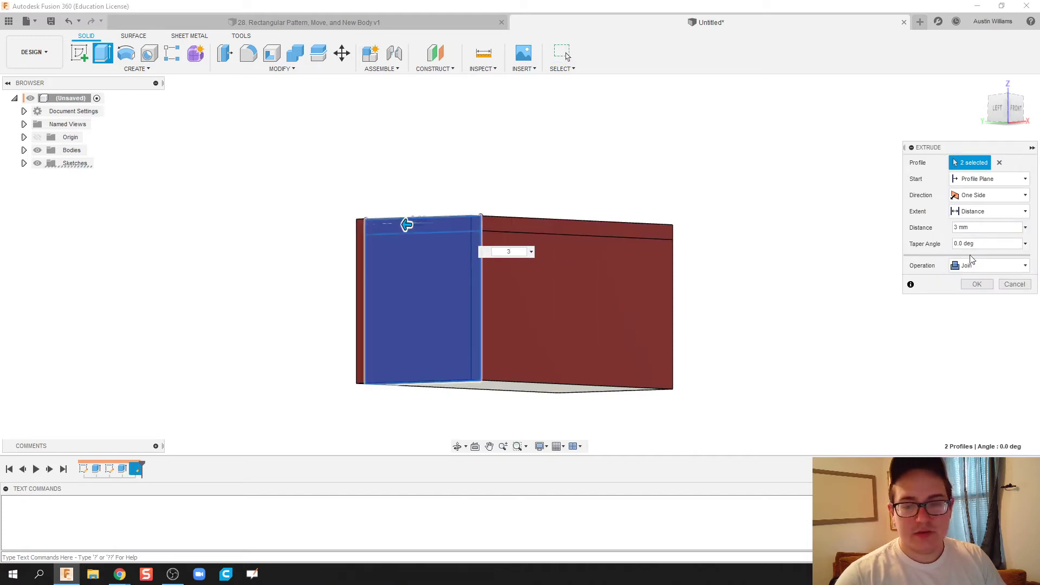
click(991, 265)
click(981, 319)
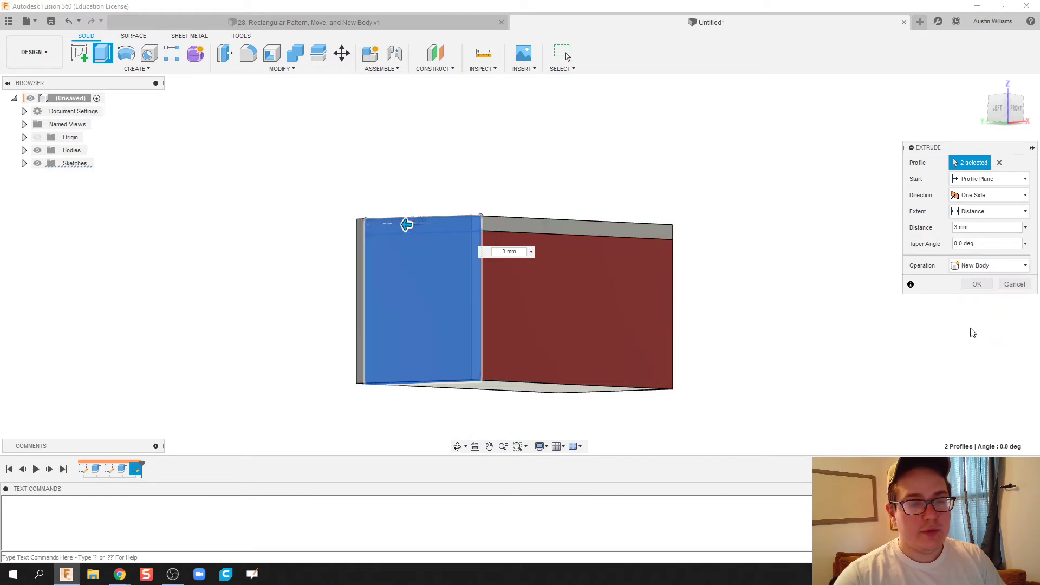
click(976, 285)
- Orbit, pan and zoom out to view the whole brick with its mortar
shift+middle_drag(814, 290, 772, 364)
scroll(765, 311, down, 2)
scroll(771, 346, down, 2)
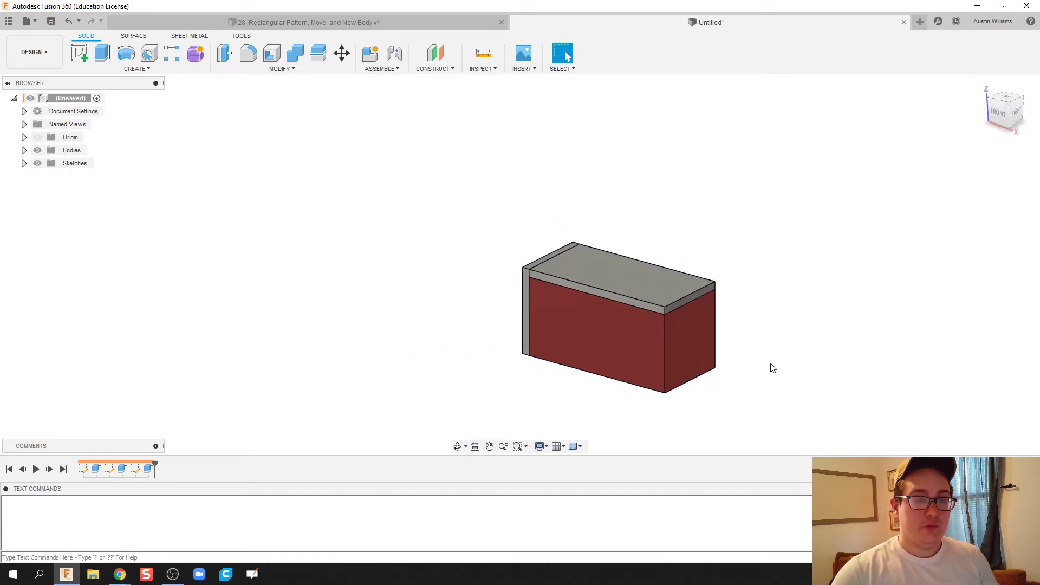
scroll(587, 287, down, 2)
middle_drag(586, 287, 569, 340)
scroll(538, 323, down, 1)
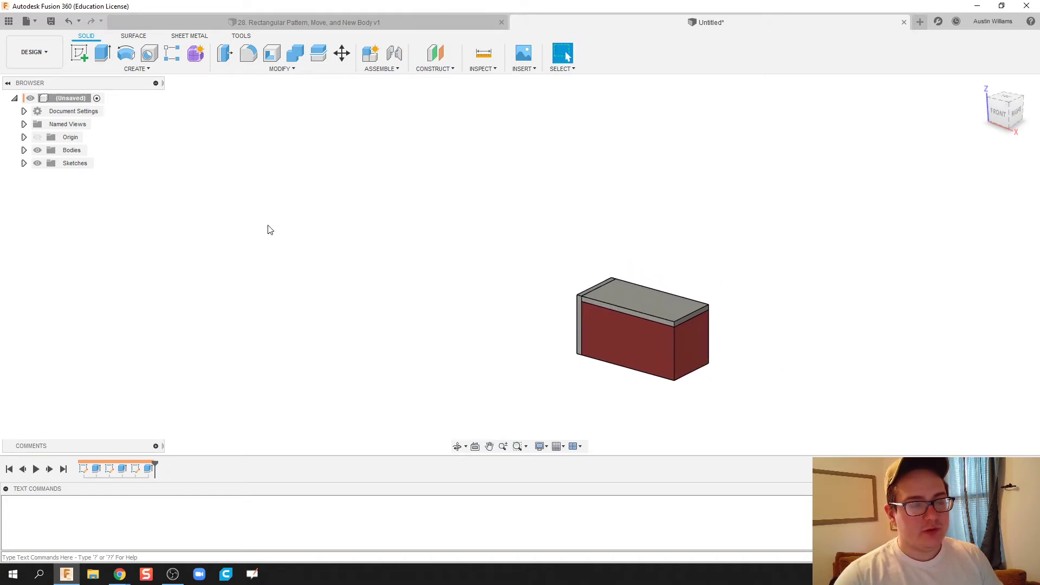
- Start a Rectangular Pattern from the Create menu with the box window-selected
click(134, 69)
mouse_move(137, 316)
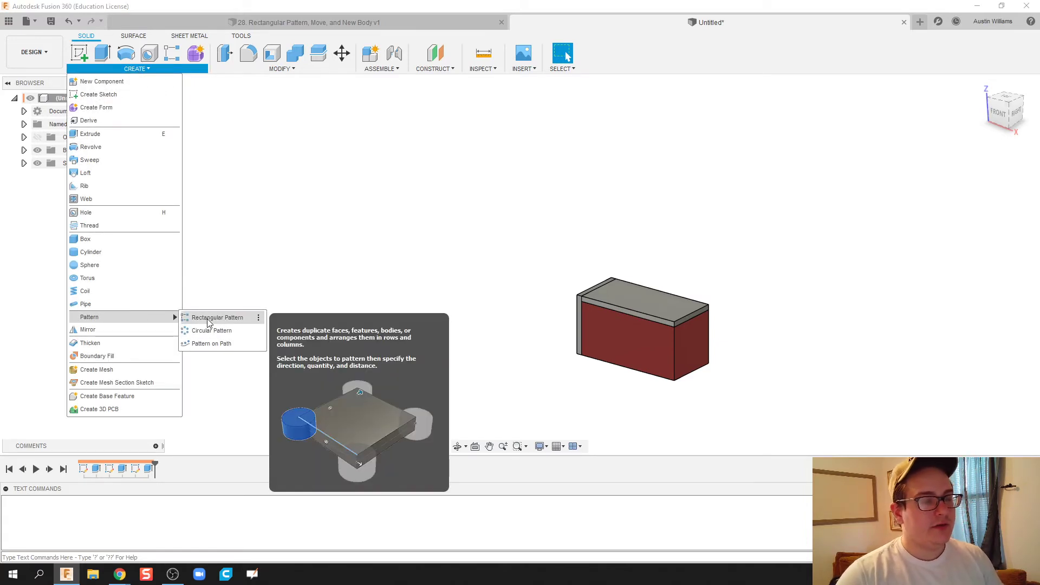
click(207, 319)
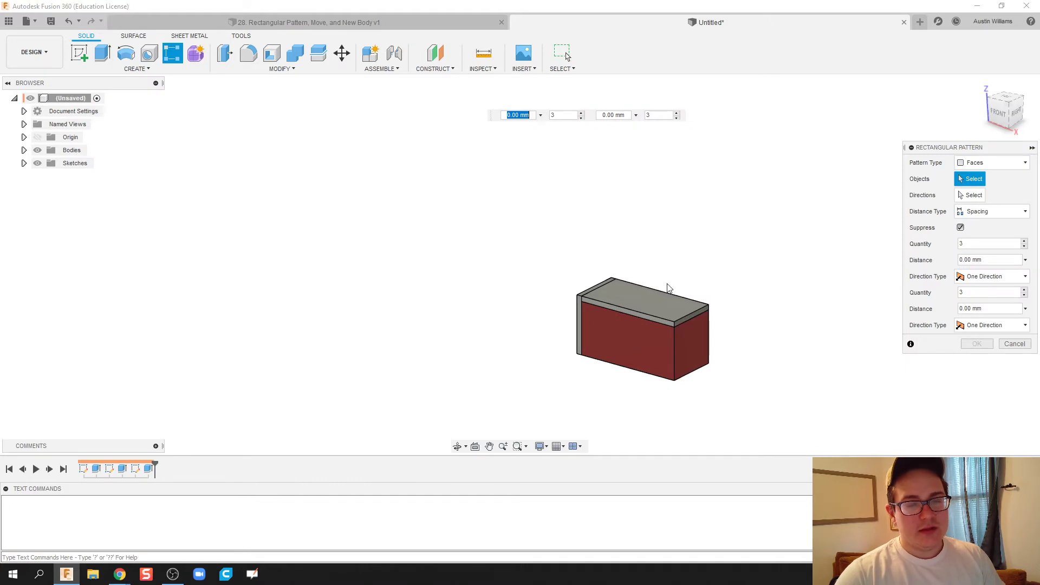
drag(621, 307, 780, 379)
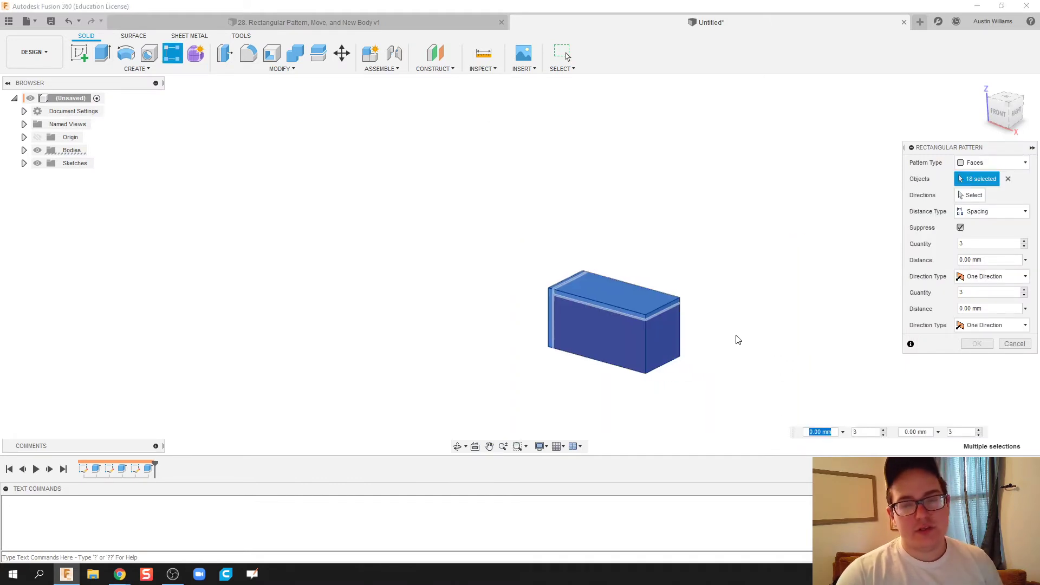
drag(944, 148, 704, 117)
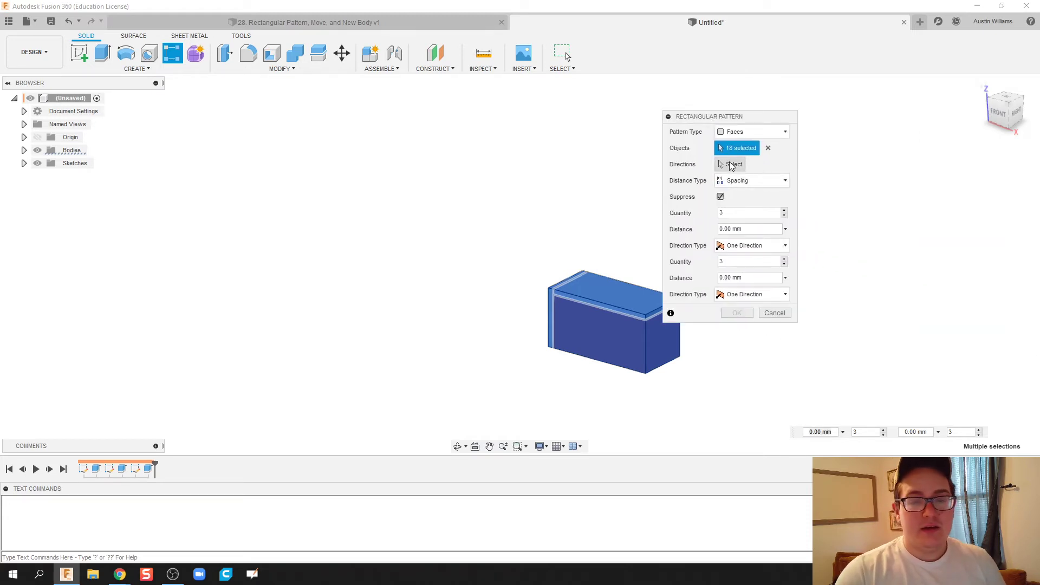
middle_drag(606, 177, 482, 160)
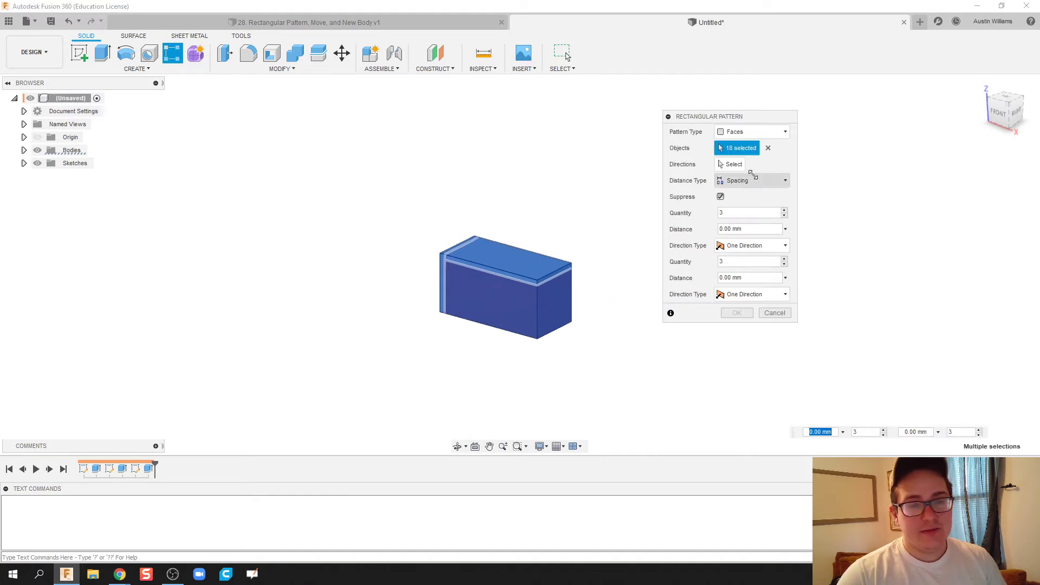
- Set Pattern Type to Bodies and select the top slab, red brick and end slab
click(777, 133)
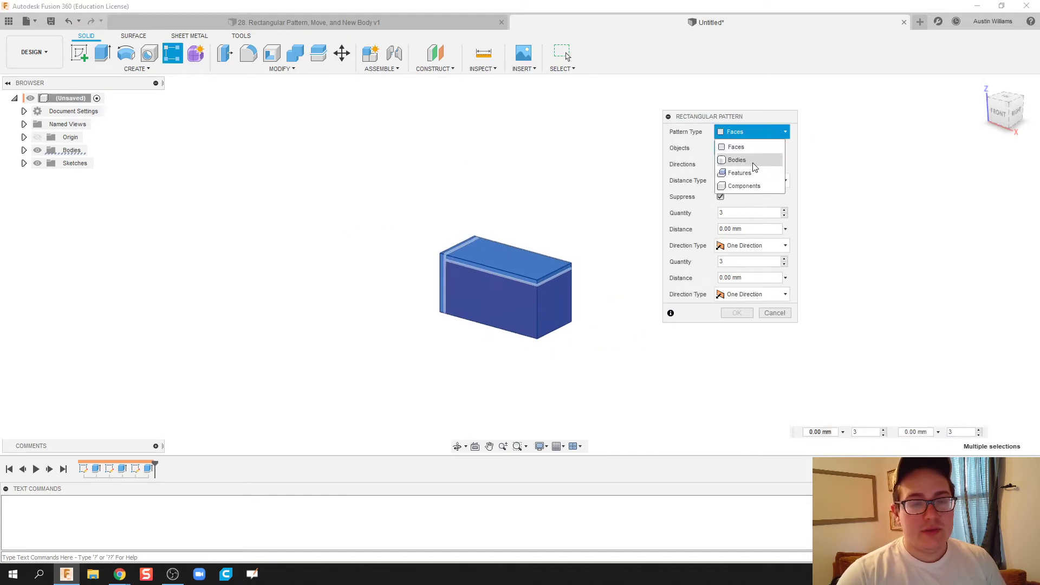
click(737, 160)
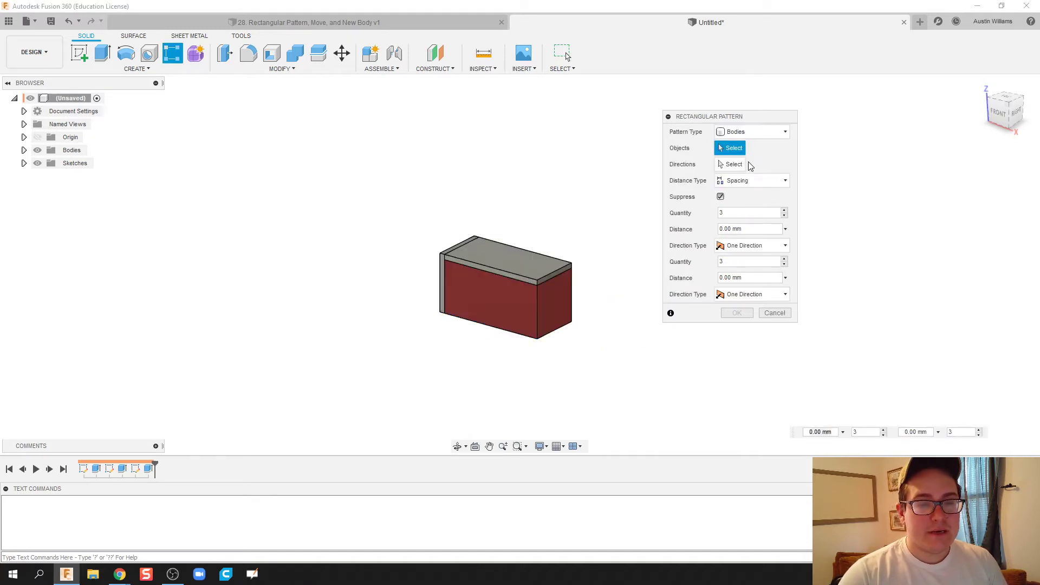
click(500, 266)
click(445, 273)
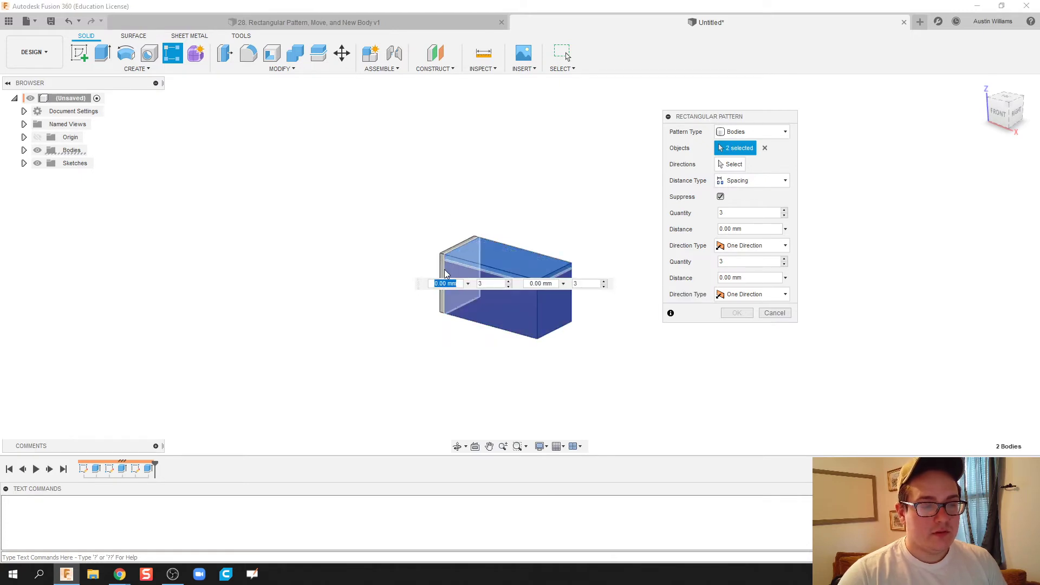
click(442, 271)
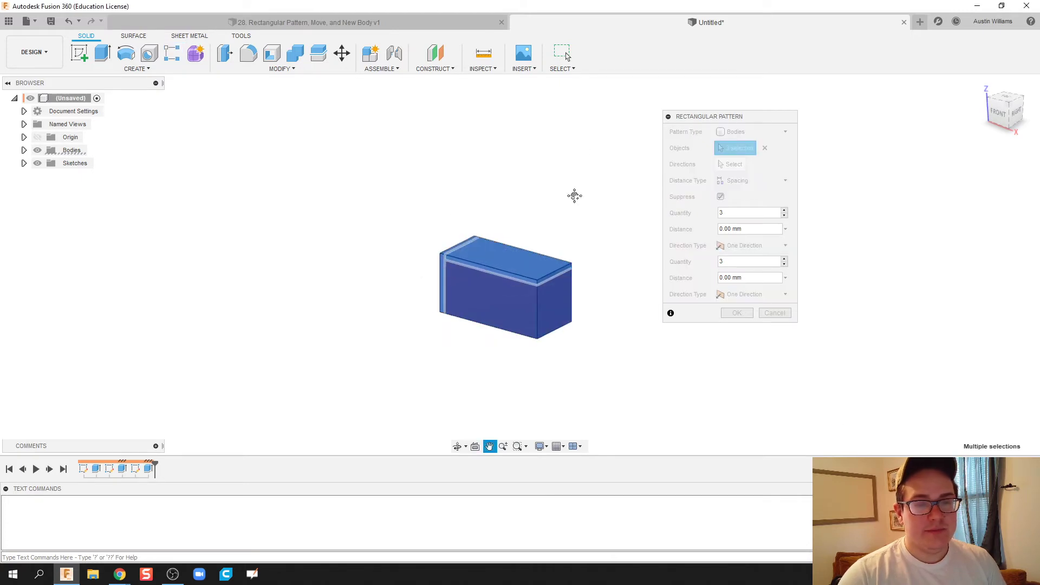
click(726, 164)
middle_drag(608, 220, 485, 160)
scroll(555, 250, down, 3)
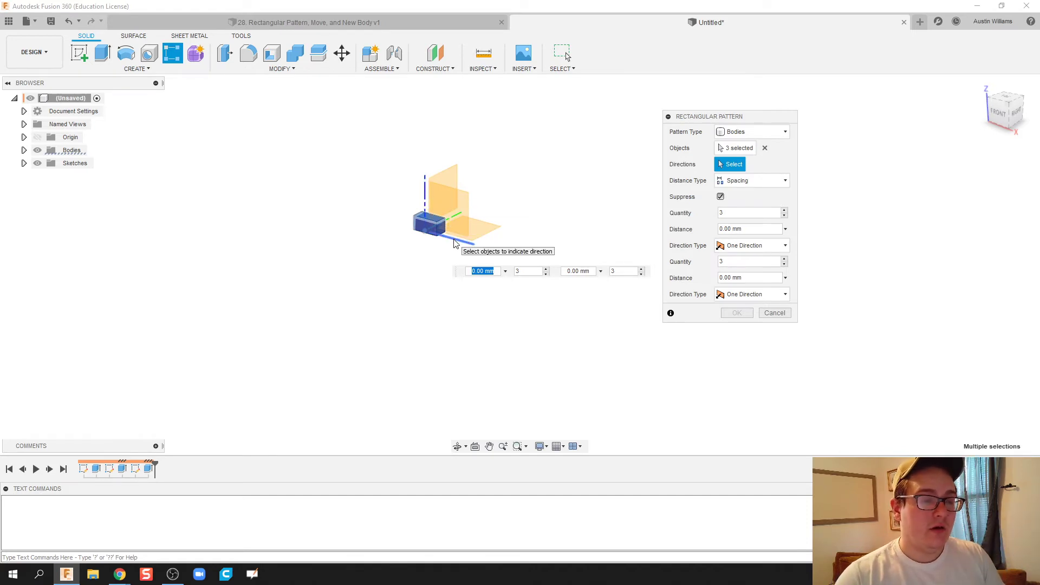
scroll(457, 232, up, 3)
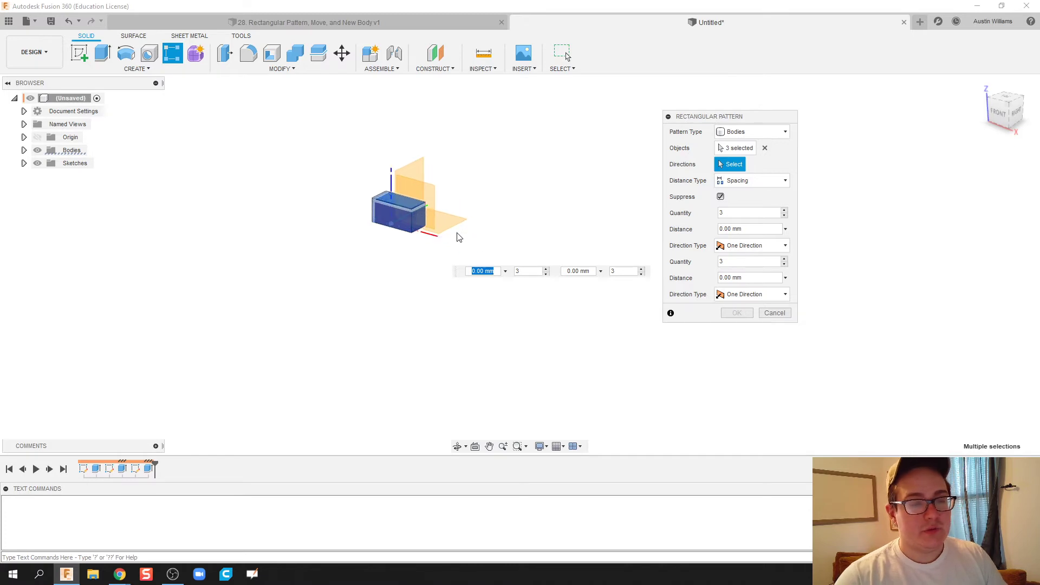
middle_drag(448, 239, 559, 307)
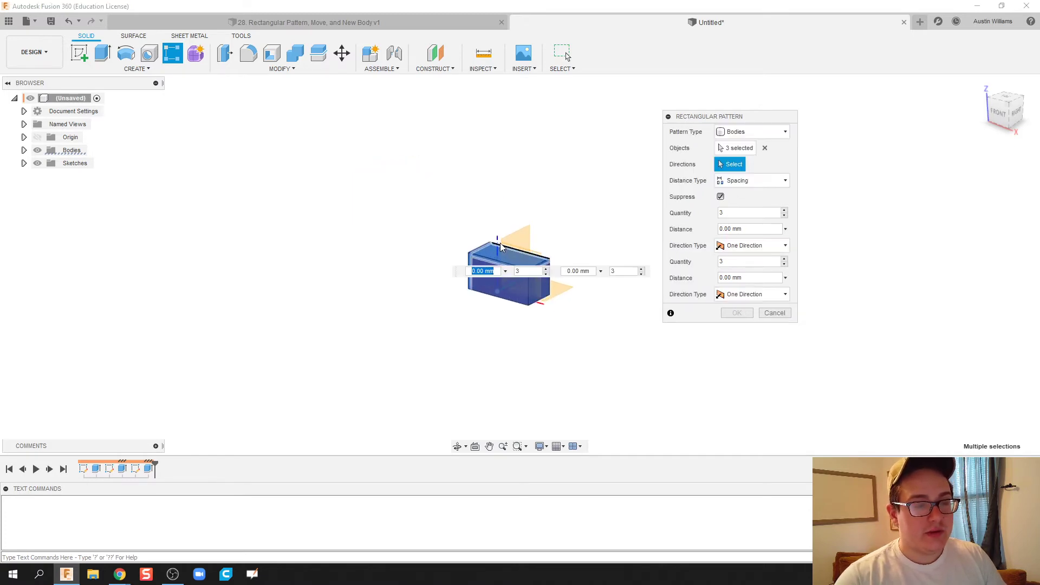
- Set pattern directions along the top edge and lower front edge, using Spacing distance type
click(498, 245)
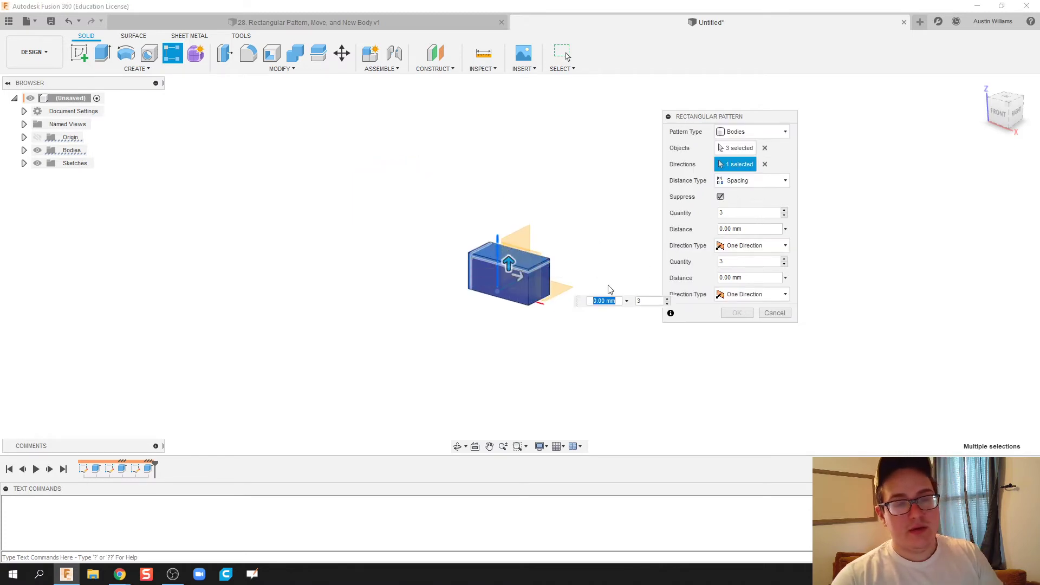
click(541, 303)
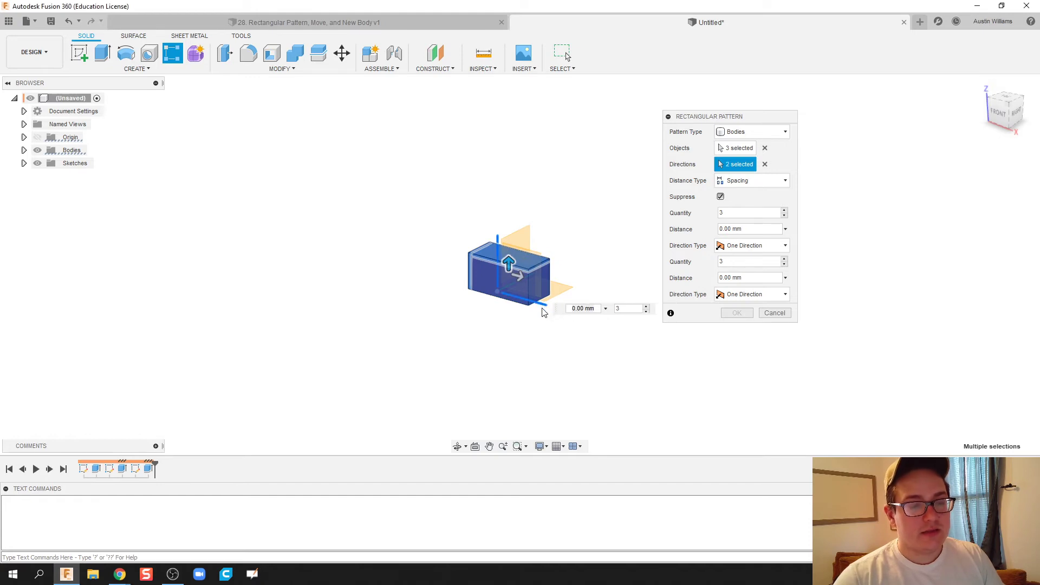
drag(517, 275, 414, 241)
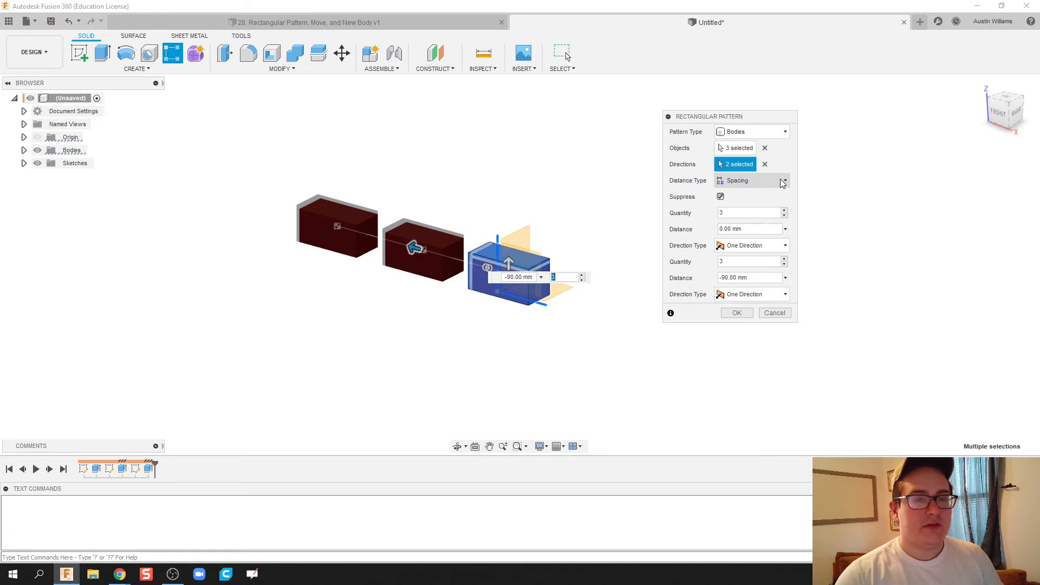
click(782, 182)
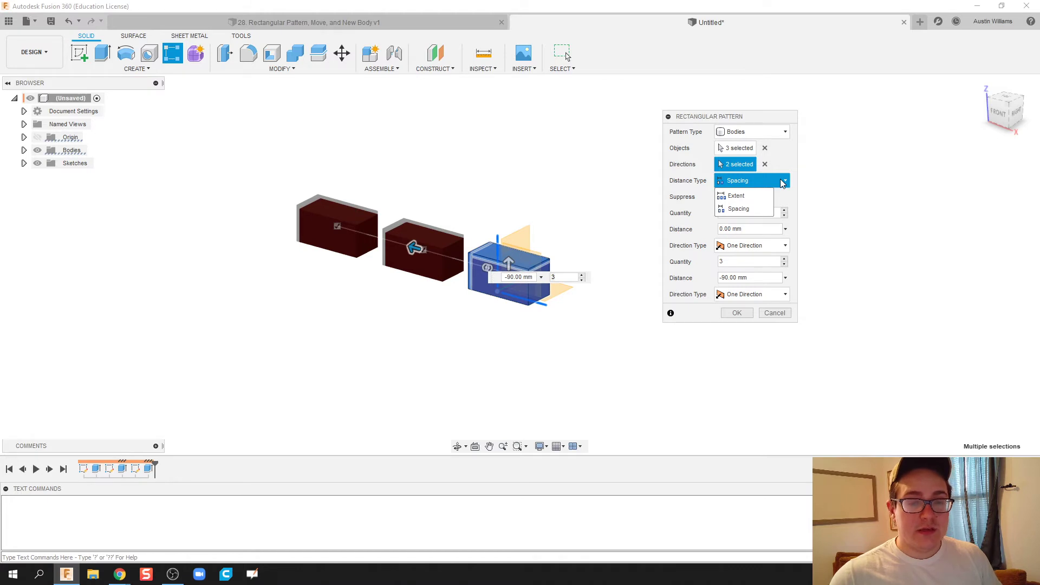
click(752, 208)
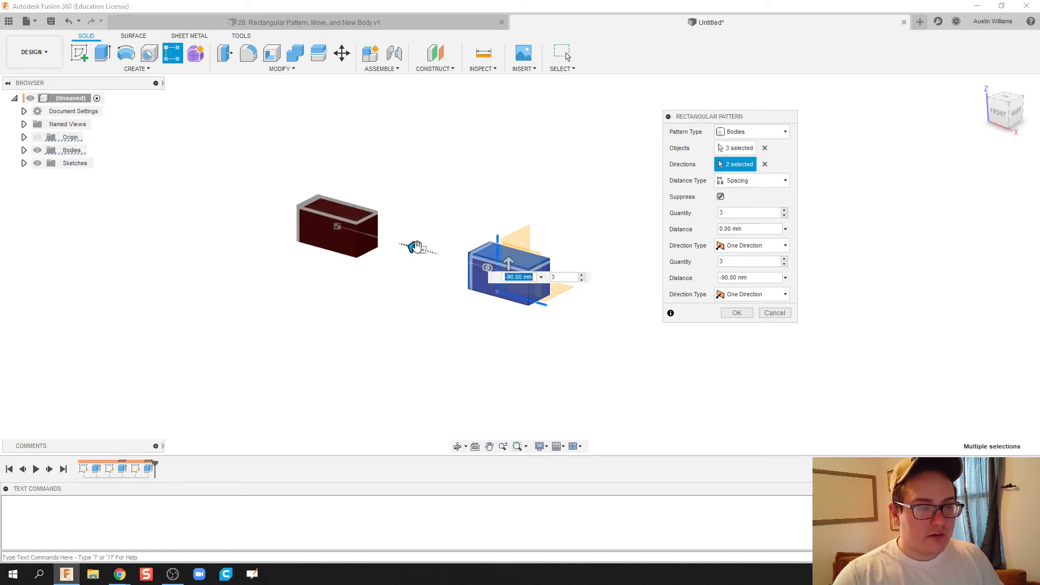
drag(411, 249, 467, 276)
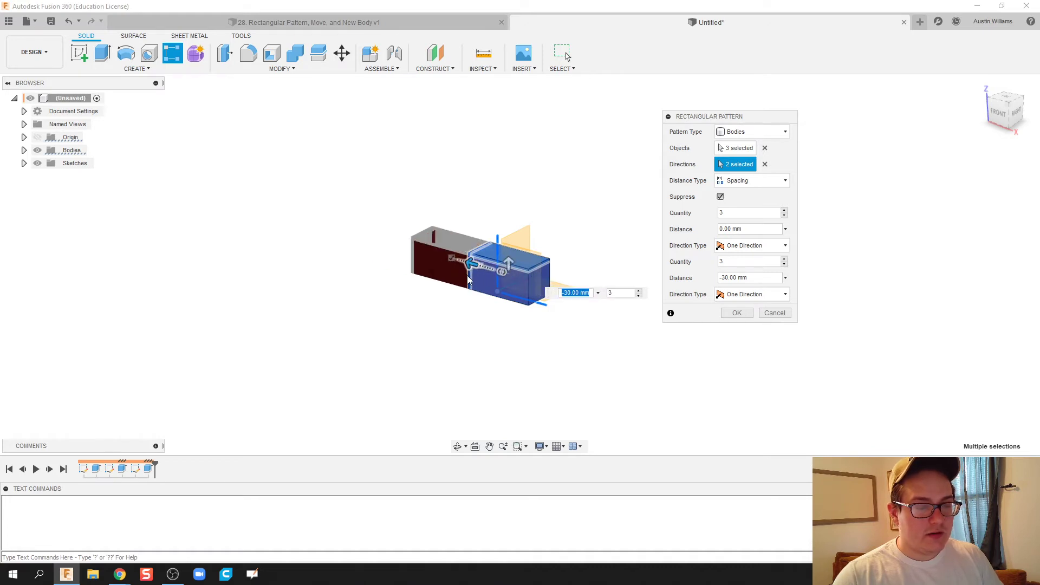
scroll(444, 292, up, 5)
shift+middle_drag(435, 310, 474, 291)
drag(478, 262, 464, 262)
- Set the second direction spacing to -31 mm and confirm the pattern
click(564, 288)
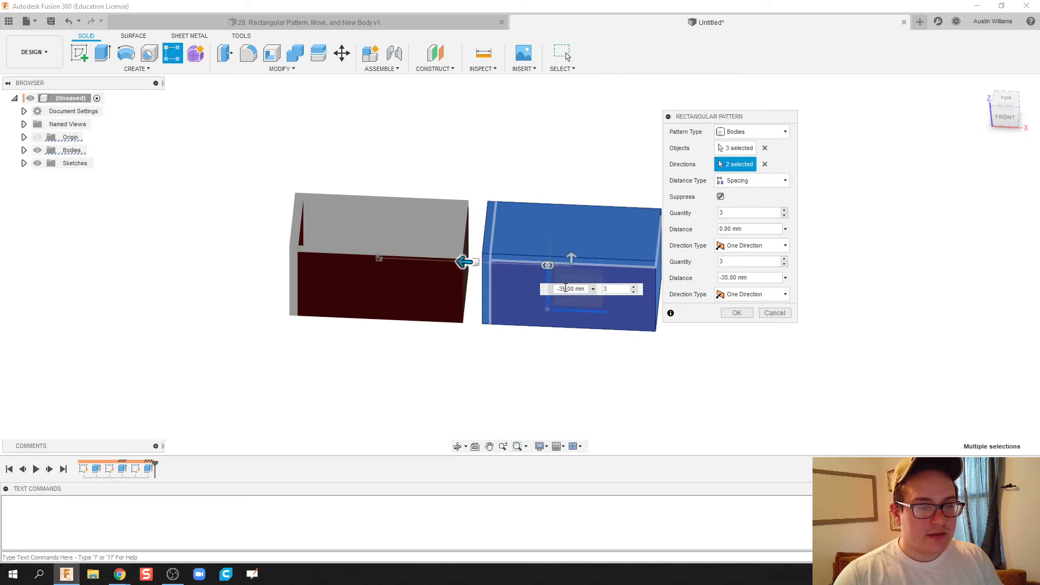
text(-33)
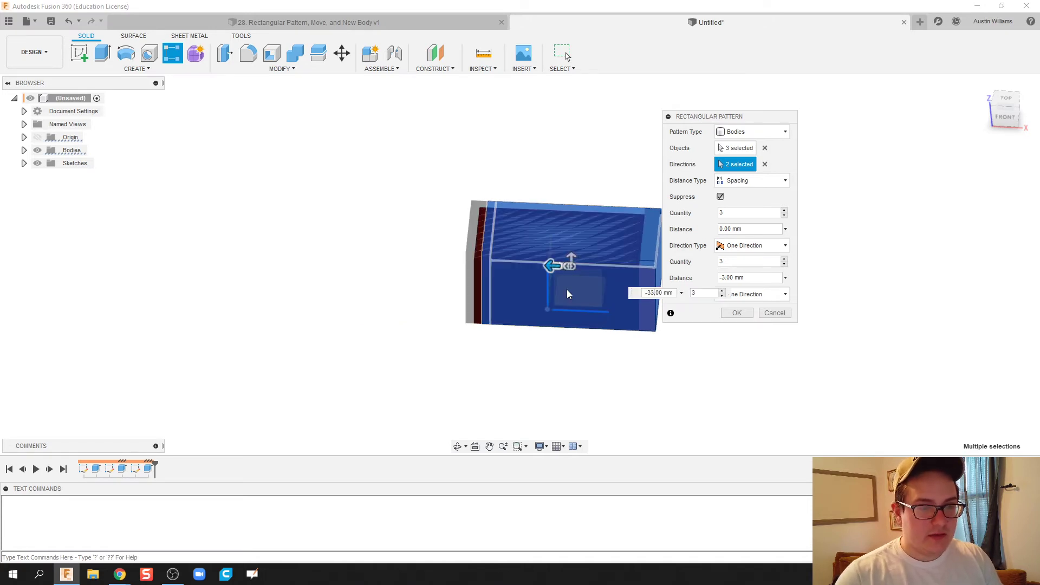
key(Return)
text(2)
key(Return)
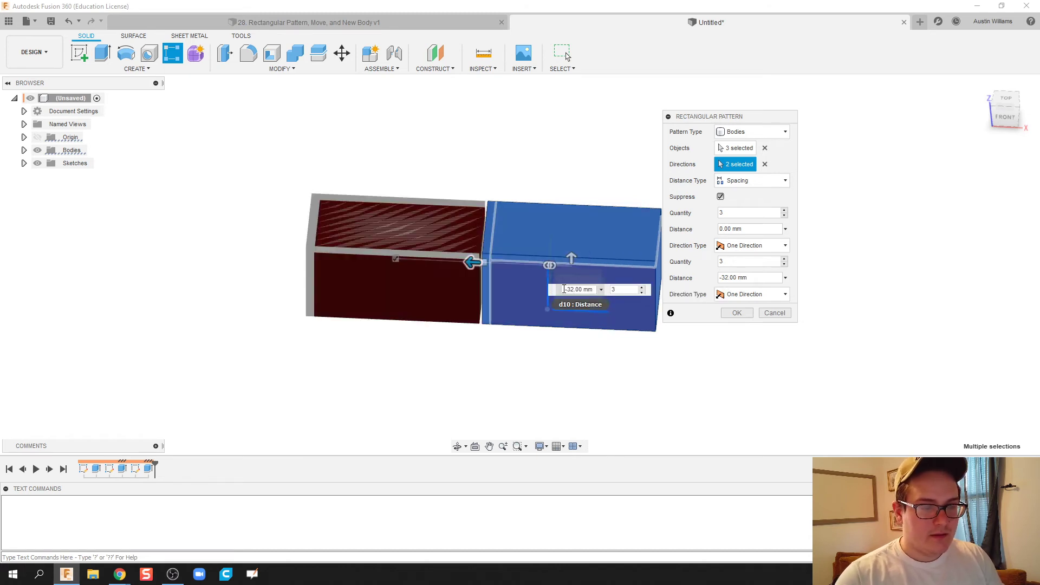
text(1)
key(Return)
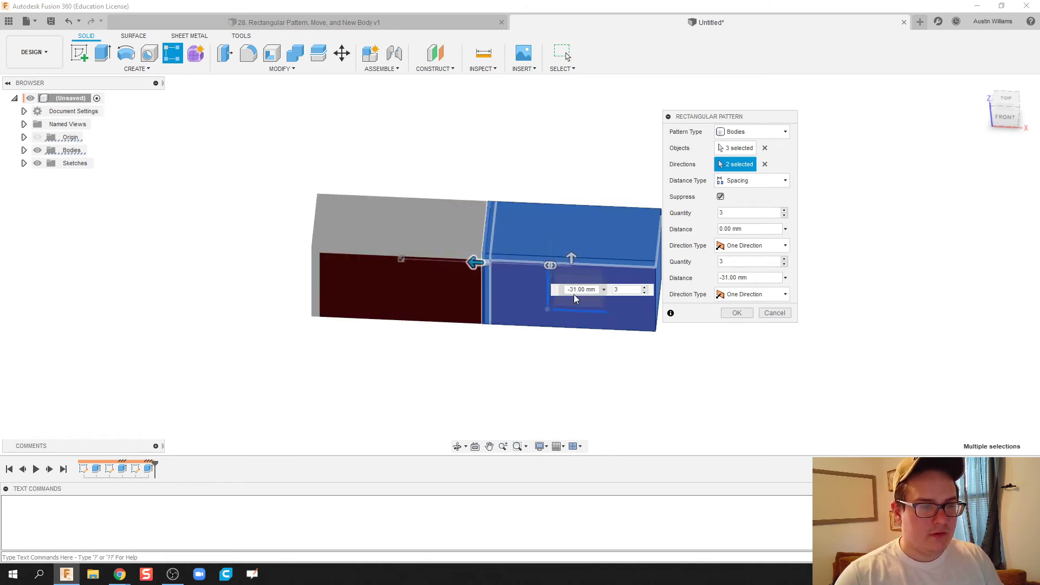
shift+middle_drag(535, 363, 558, 357)
click(736, 314)
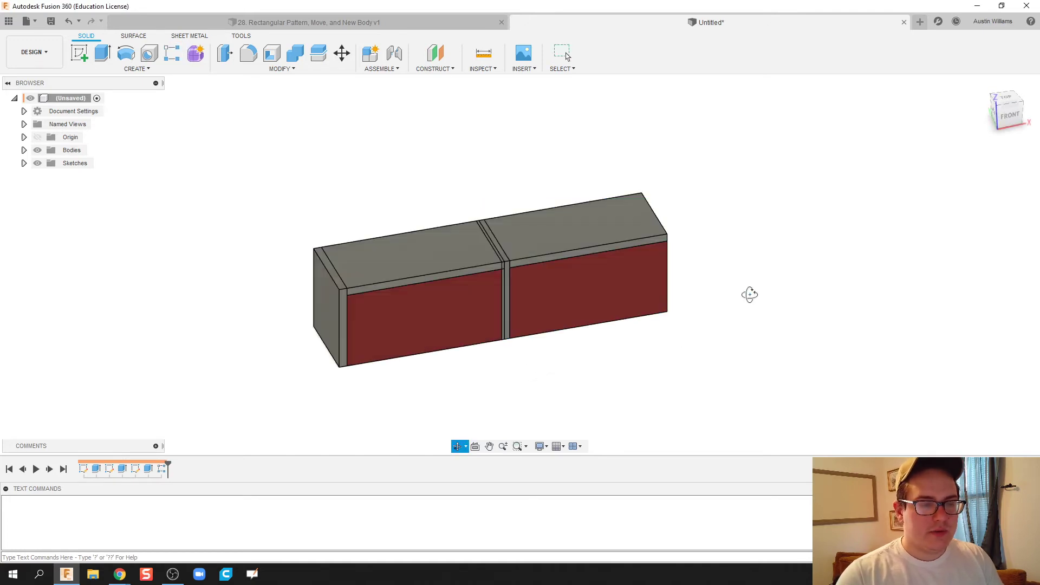
- Reopen the brick pattern for editing and select its direction settings
shift+middle_drag(747, 293, 720, 347)
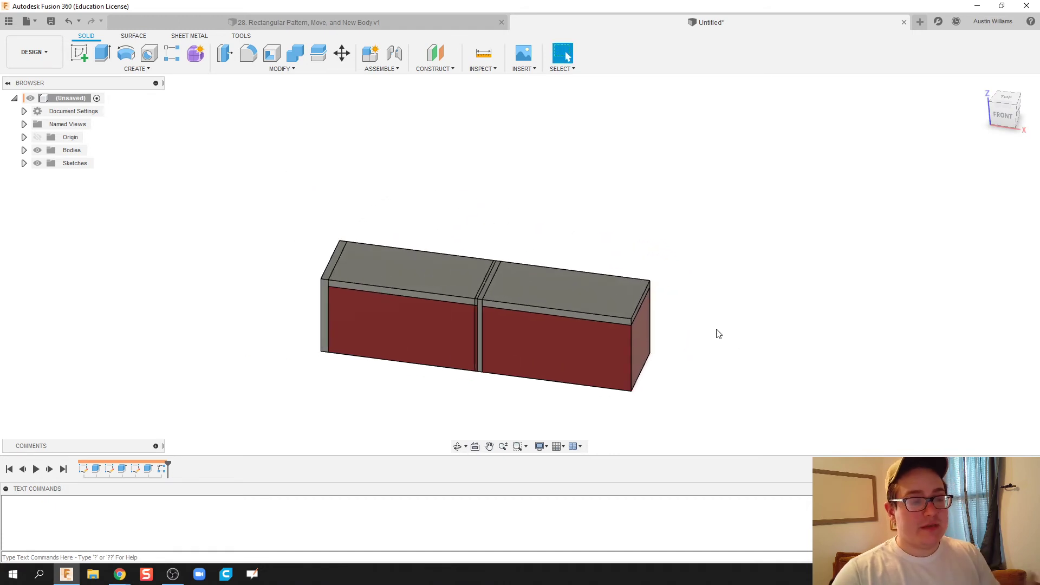
double_click(157, 470)
key(Tab)
middle_drag(791, 372, 721, 341)
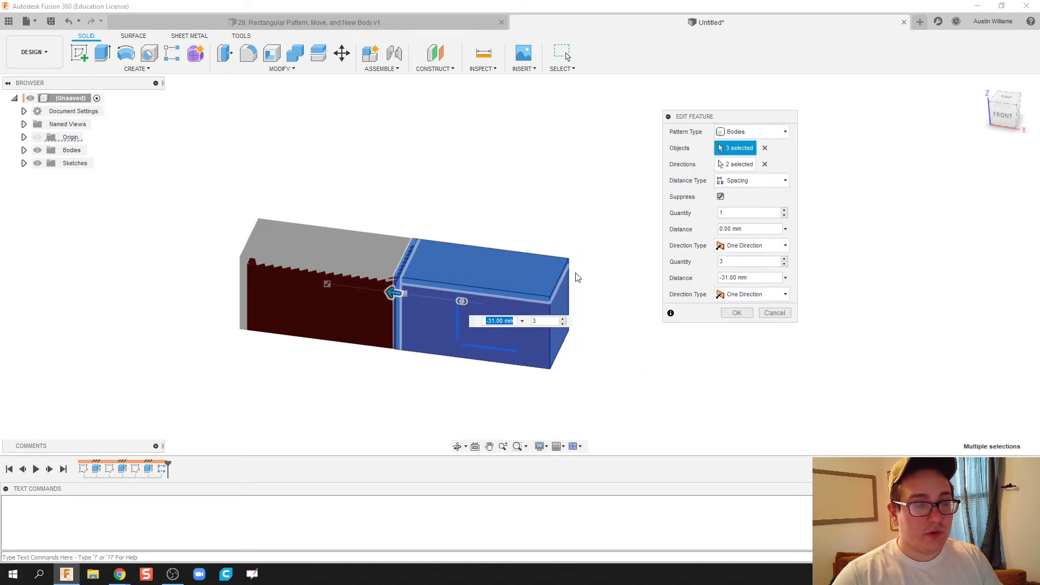
click(736, 165)
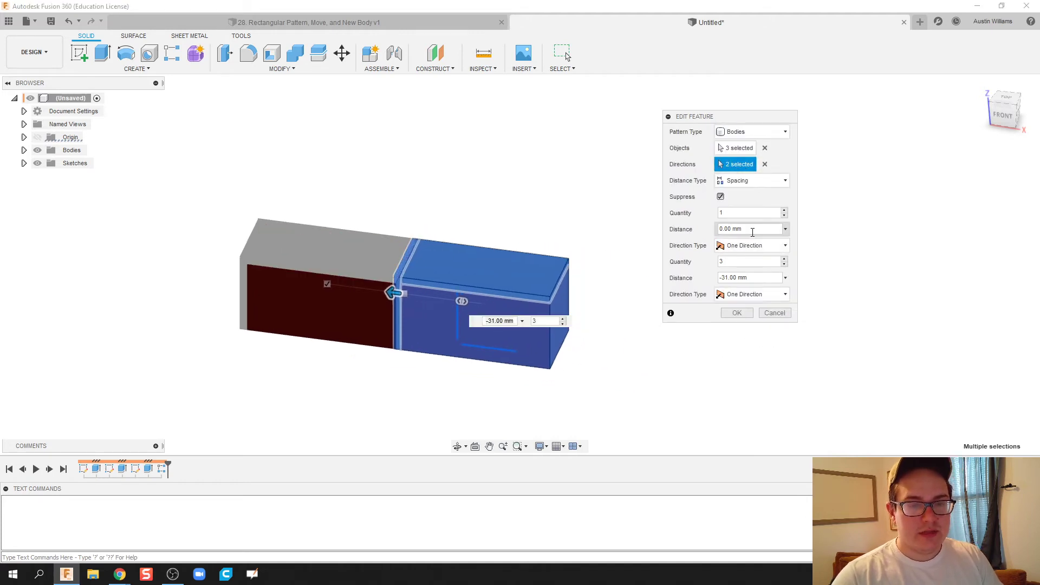
- Try quantity 4 in both directions with -80 to -90 mm spacing, then discard the pattern
click(783, 210)
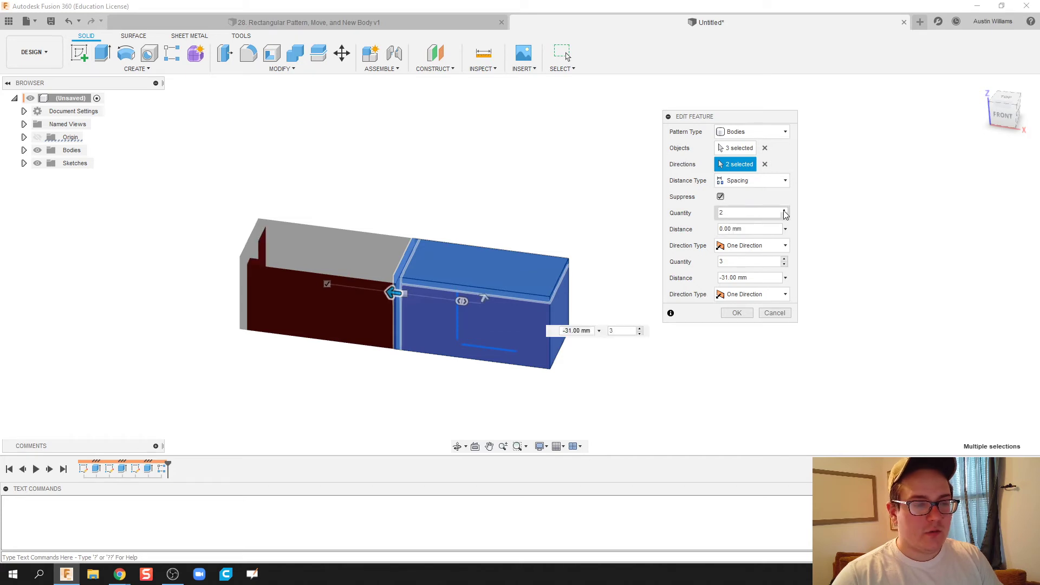
click(784, 211)
click(784, 211)
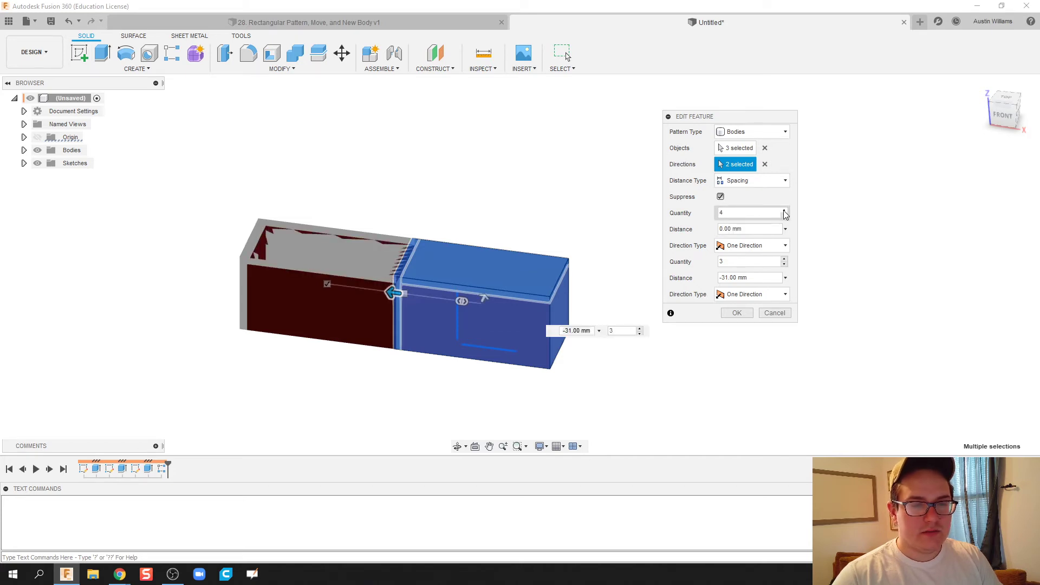
click(785, 181)
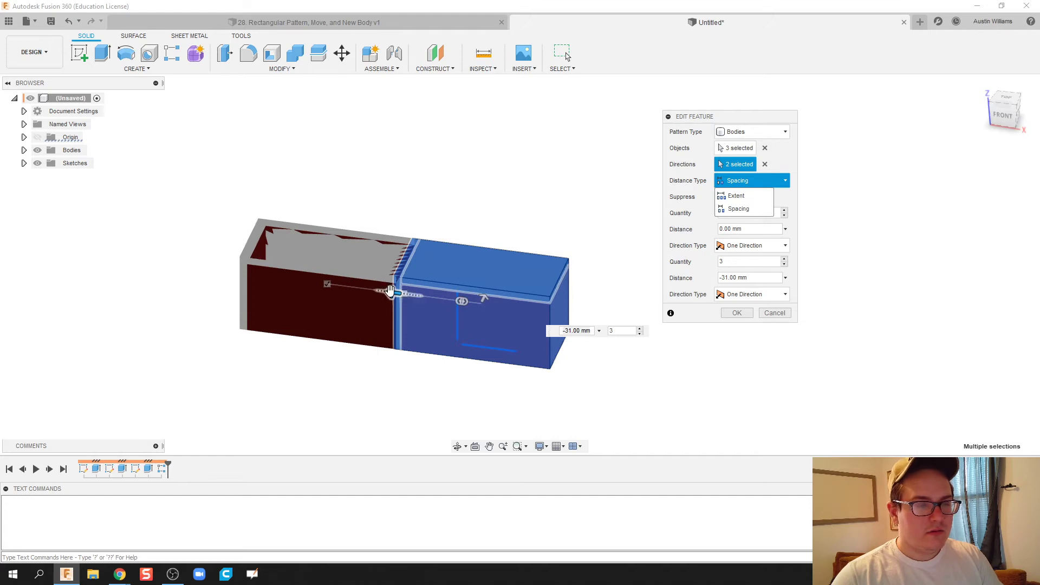
drag(394, 293, 272, 277)
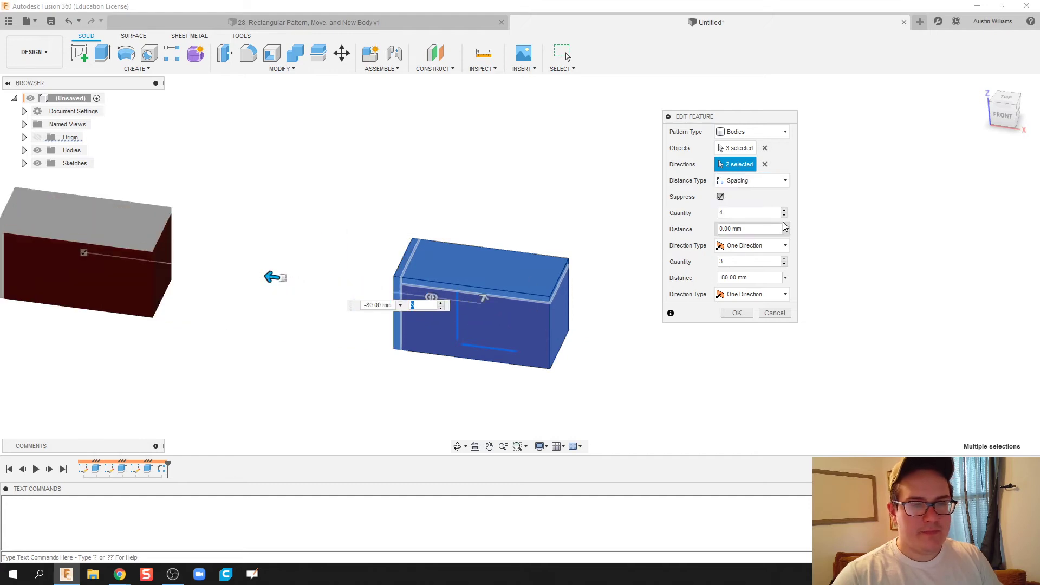
click(784, 260)
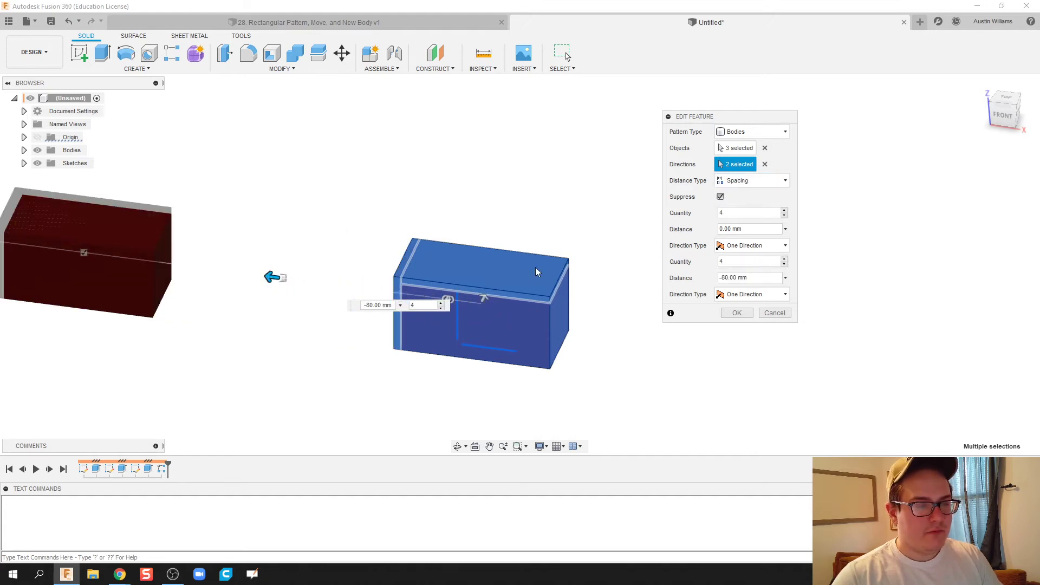
scroll(352, 250, down, 2)
middle_drag(352, 250, 444, 265)
drag(440, 277, 411, 286)
key(Escape)
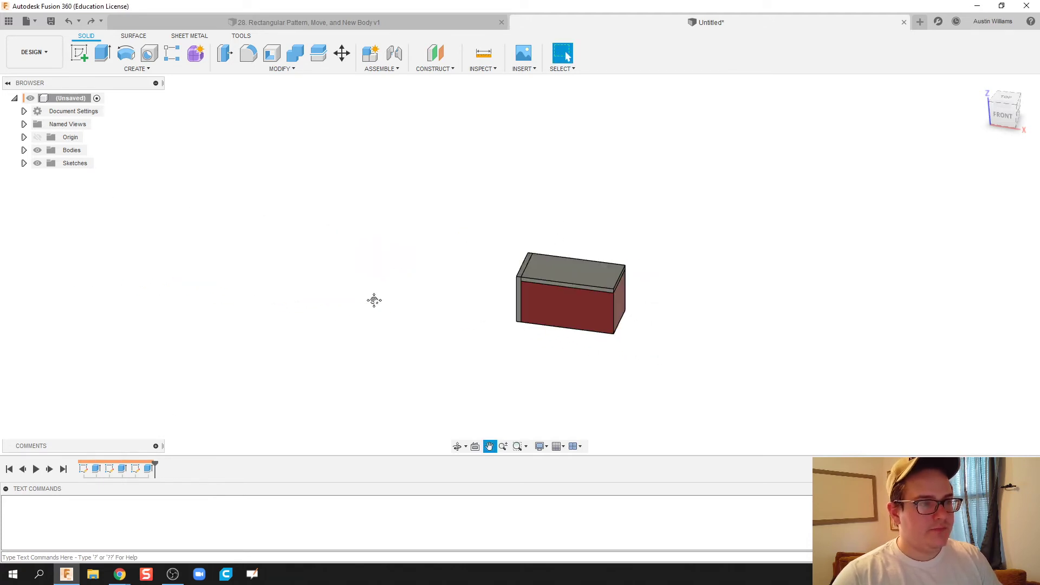
- Start a new Rectangular Pattern with Pattern Type kept as Bodies
middle_drag(330, 286, 196, 250)
click(126, 68)
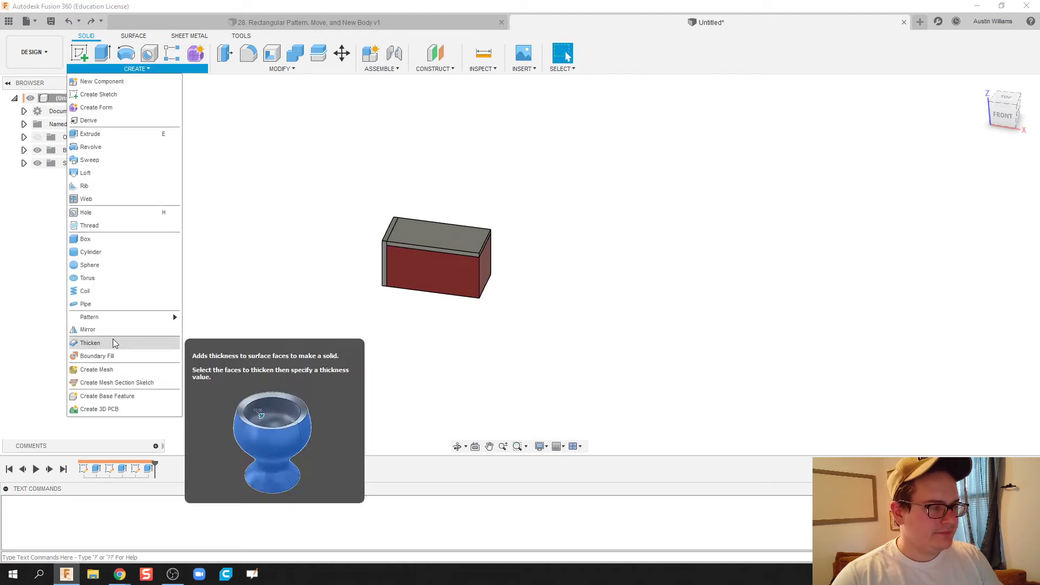
mouse_move(122, 317)
click(251, 319)
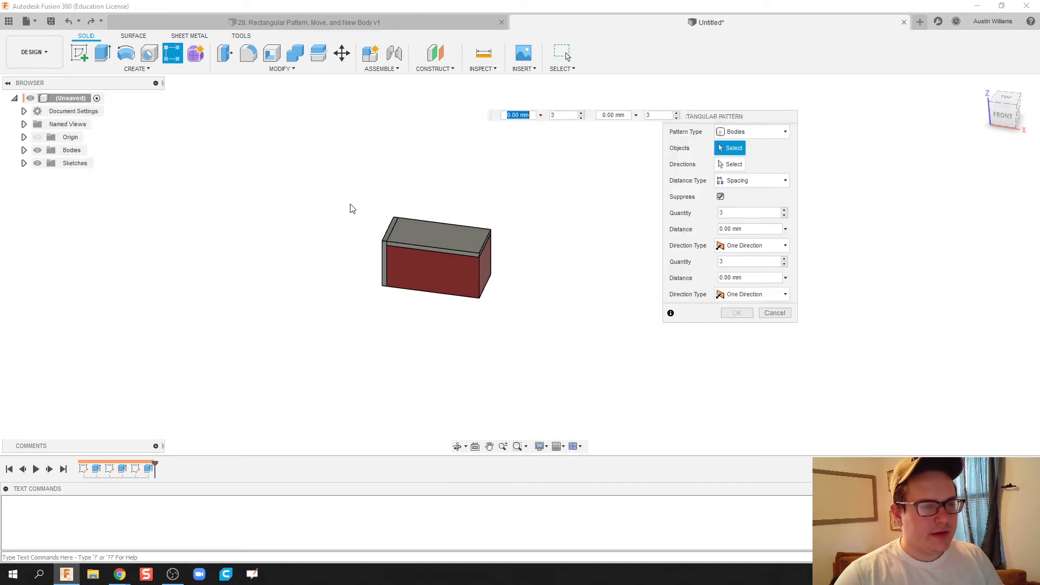
click(759, 131)
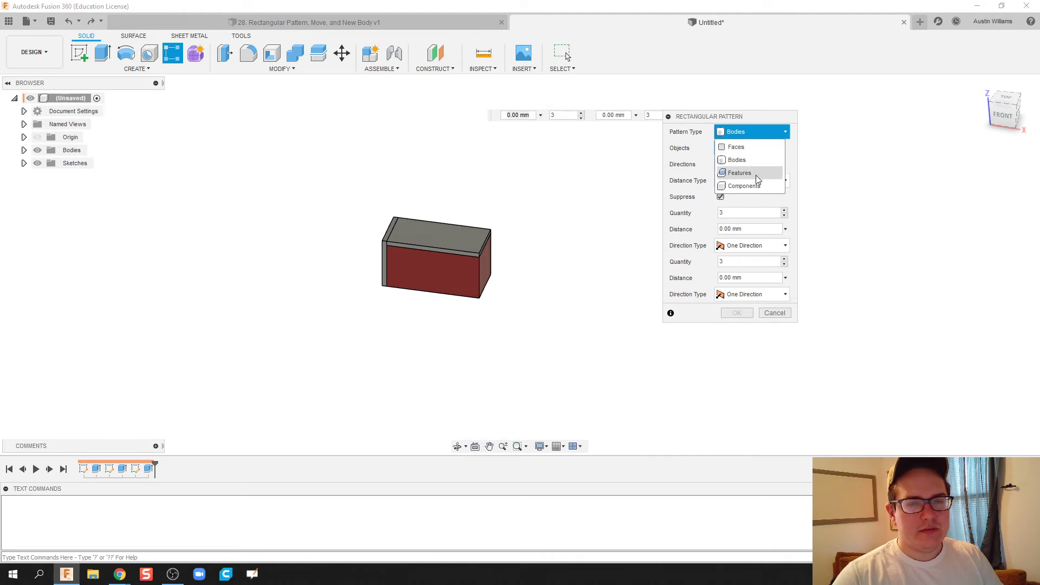
click(744, 160)
- Window-select the three brick-and-mortar bodies and use the brick's vertical edge as direction
drag(350, 195, 552, 338)
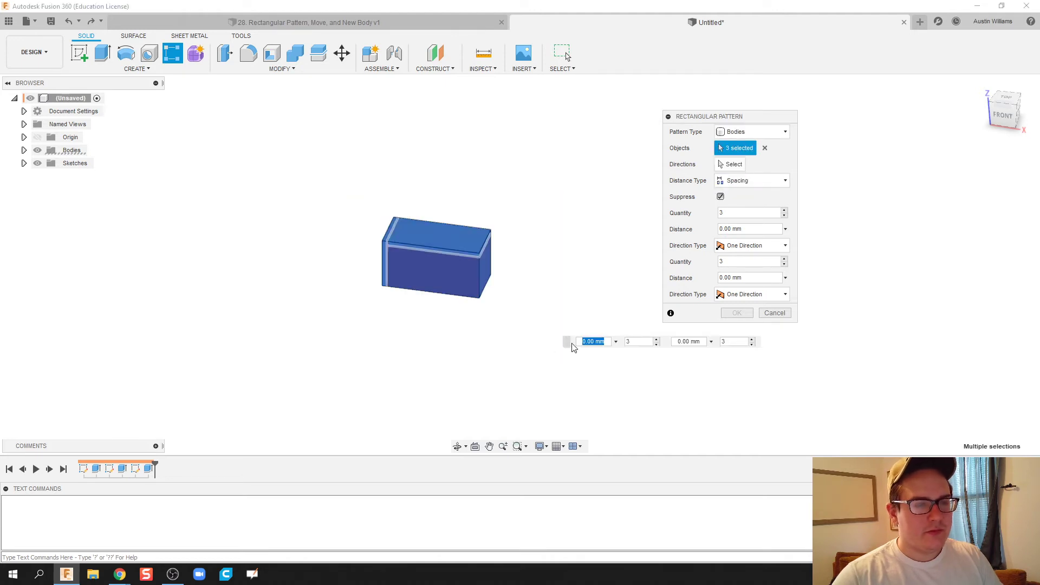
middle_drag(552, 276, 667, 327)
click(732, 164)
middle_drag(511, 202, 468, 162)
scroll(479, 303, up, 5)
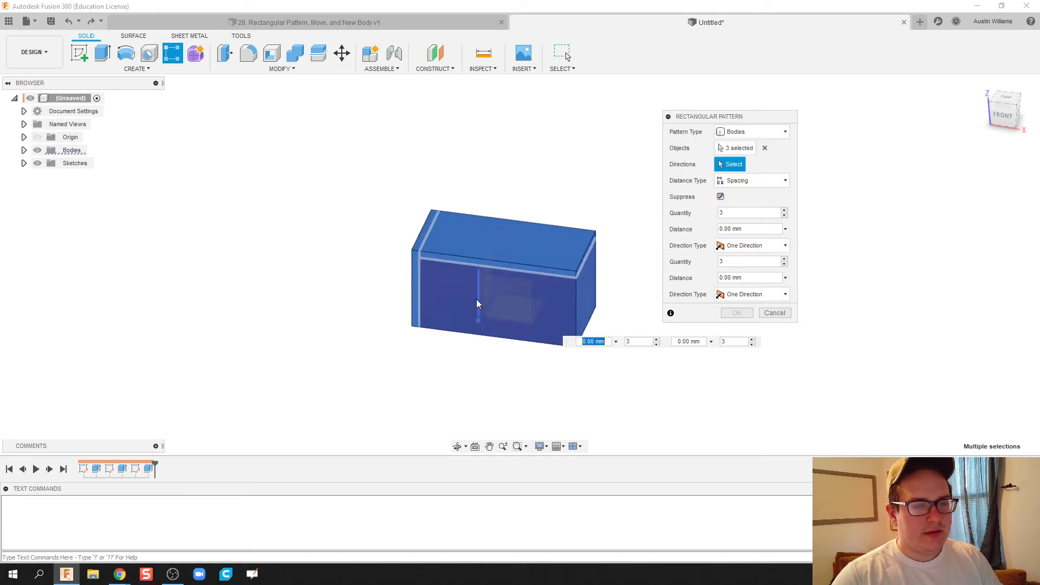
click(477, 302)
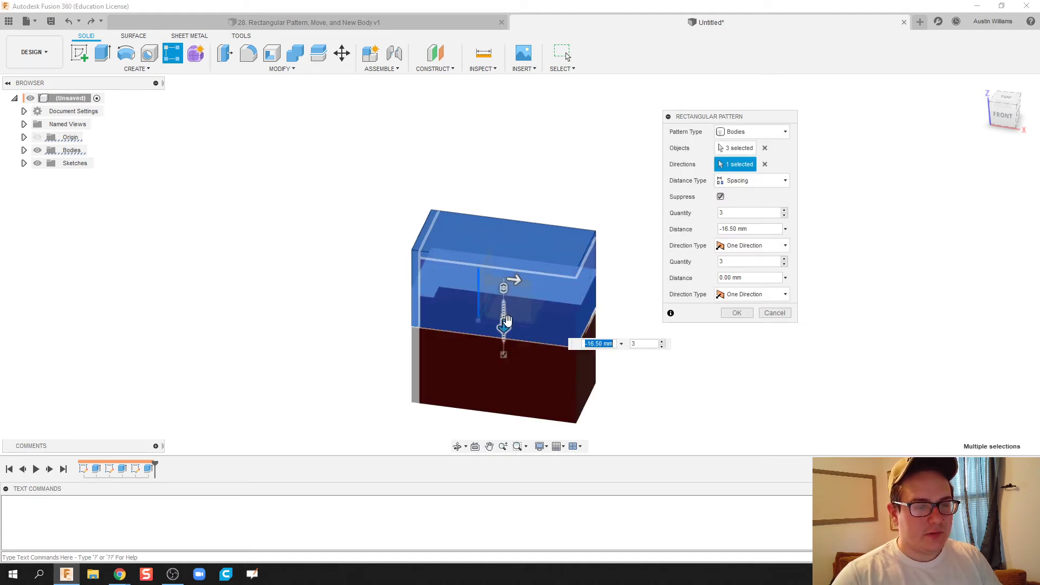
- Drag the pattern handles to roughly space brick rows about 35 mm upward and columns 70 mm left
click(504, 350)
drag(504, 327, 510, 196)
drag(519, 291, 308, 248)
scroll(513, 276, down, 2)
scroll(554, 277, down, 2)
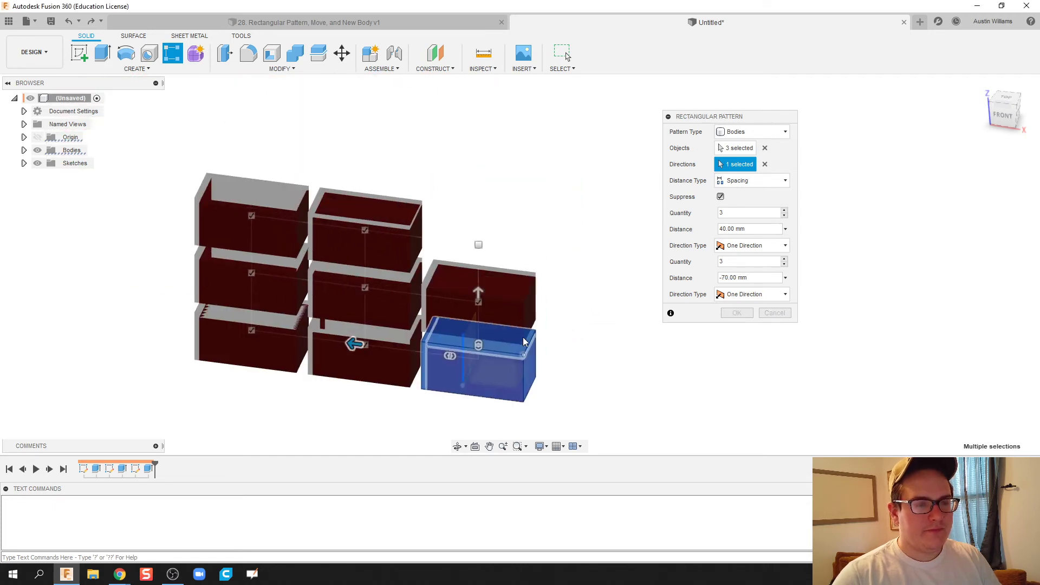
drag(477, 295, 481, 234)
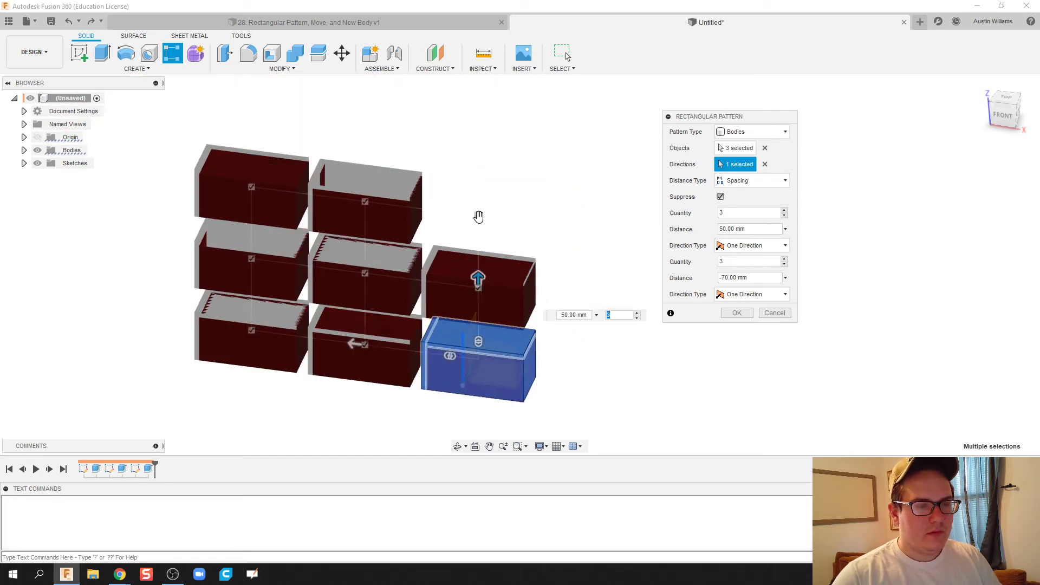
click(478, 215)
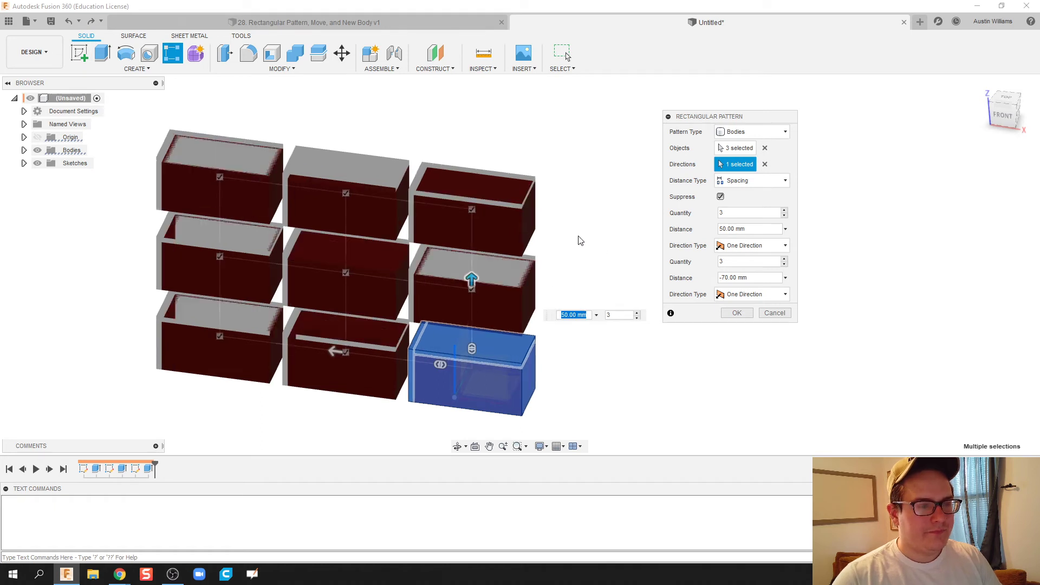
scroll(568, 217, up, 3)
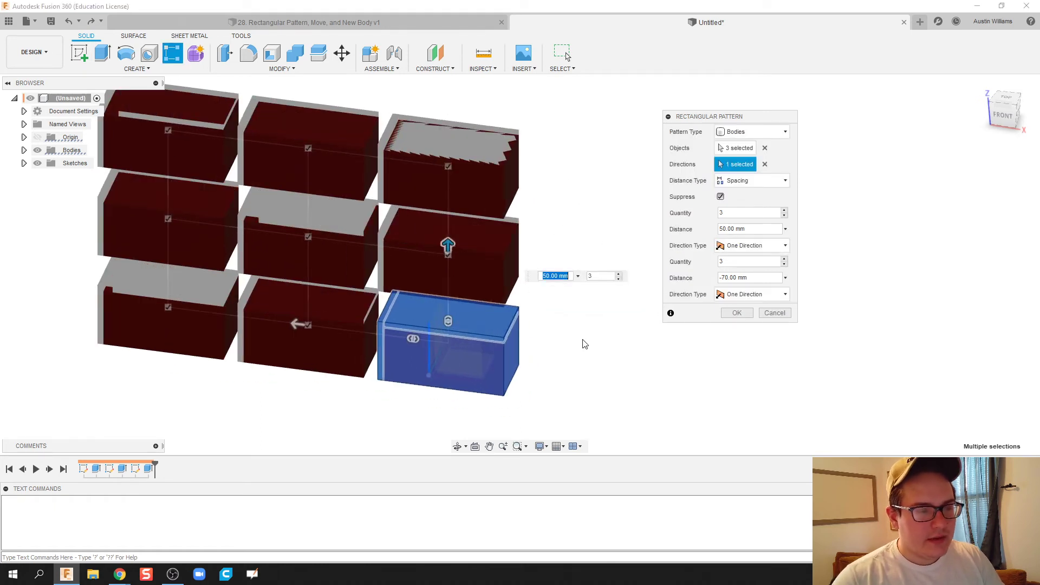
mouse_move(580, 350)
shift+middle_down()
mouse_move(585, 360)
mouse_move(590, 342)
mouse_move(570, 336)
shift+middle_up()
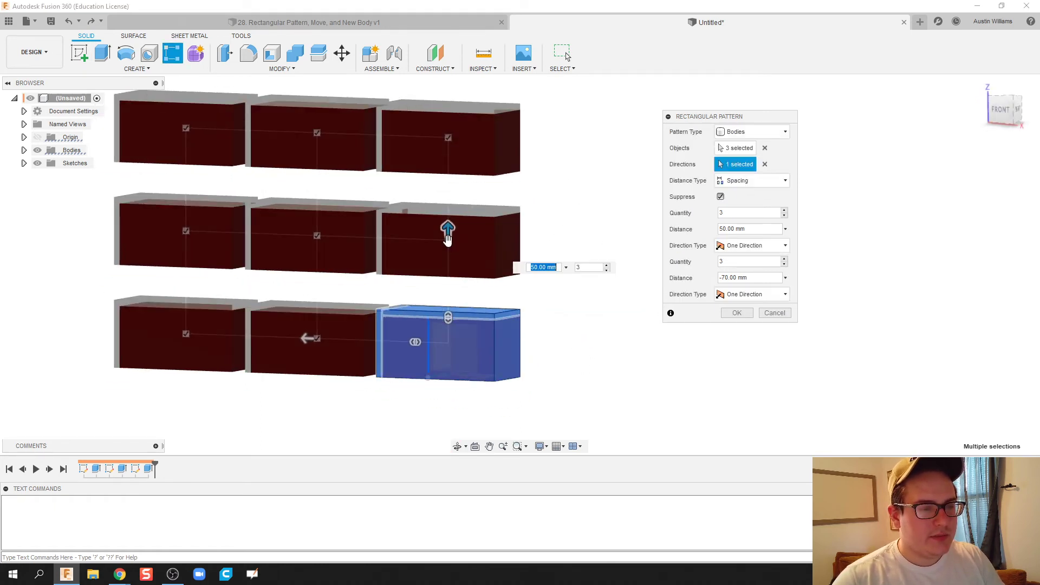
drag(448, 230, 445, 261)
- Keep Spacing as the distance type, set row spacing to 33 mm, and apply the pattern
click(763, 182)
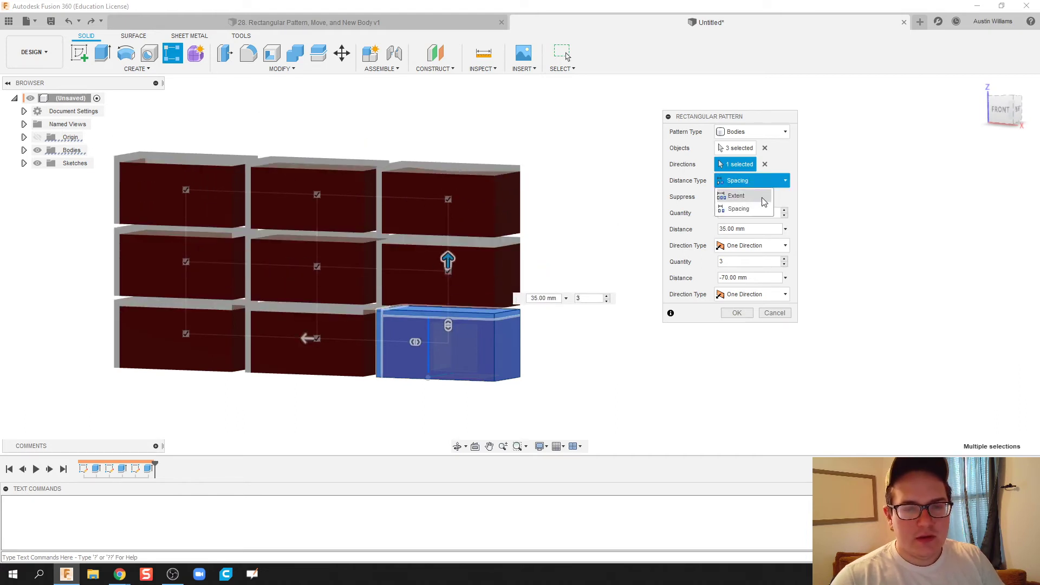
click(758, 209)
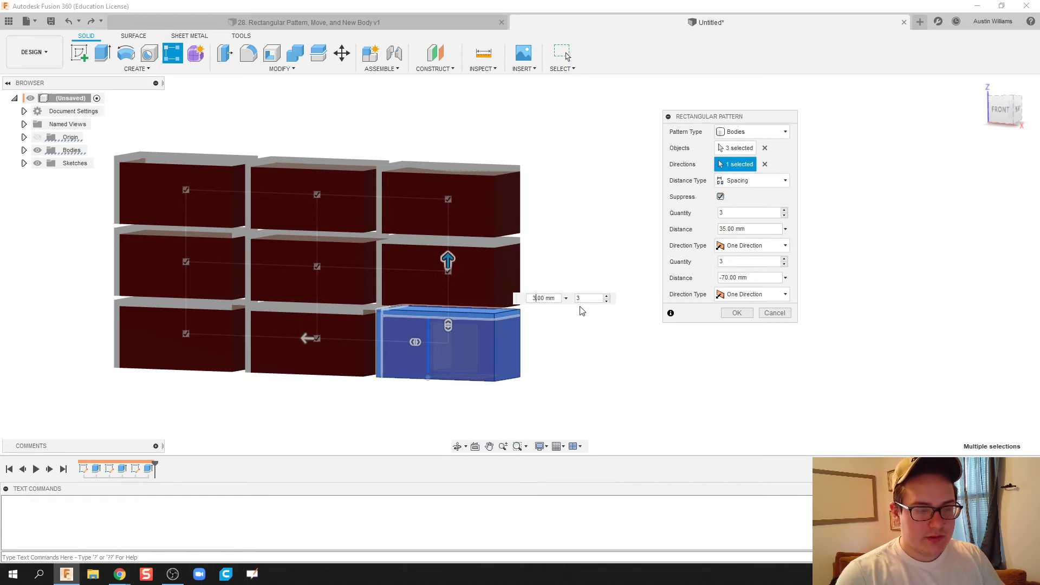
text(3)
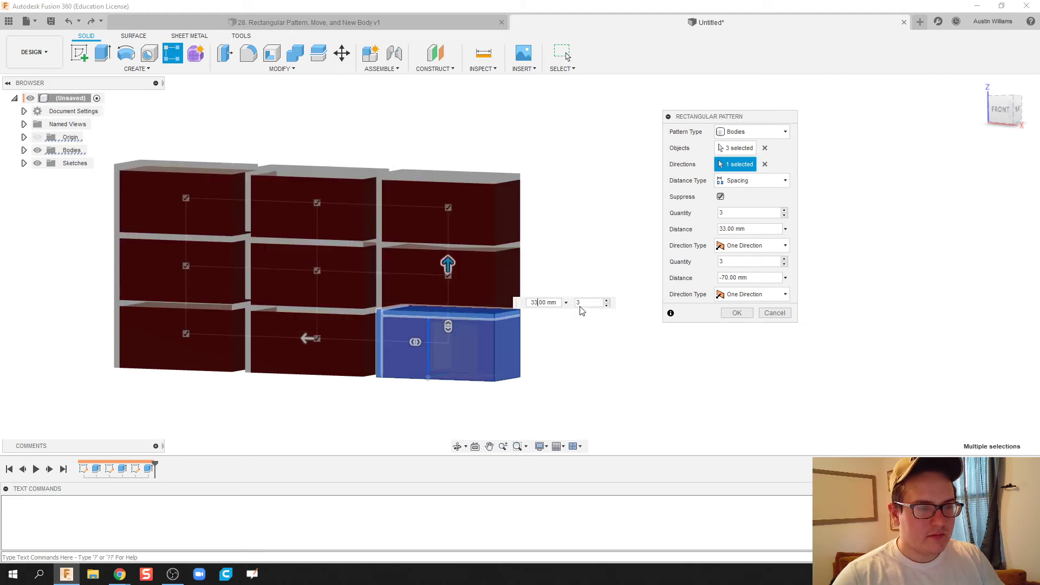
click(737, 313)
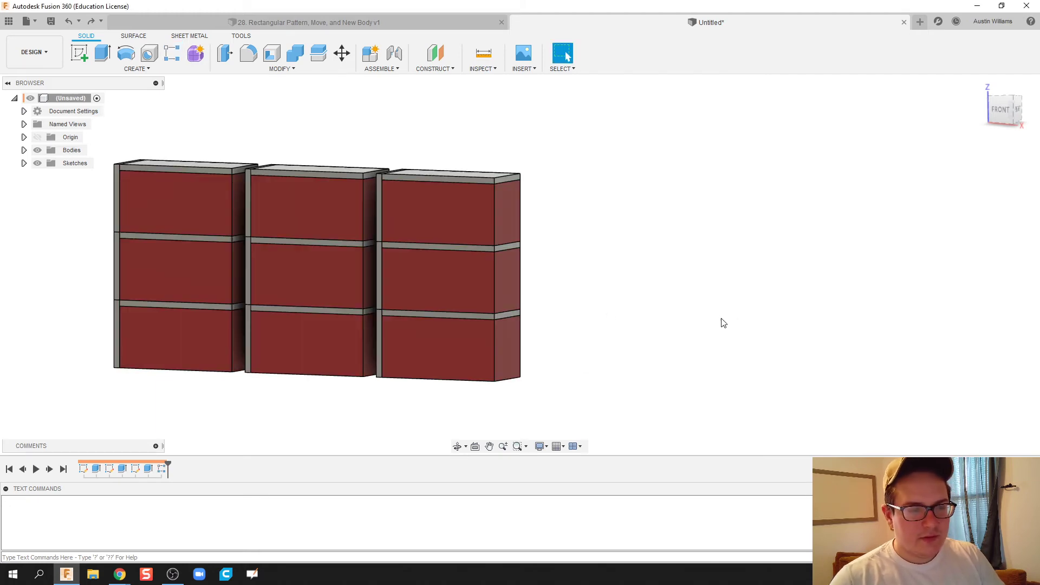
mouse_move(638, 349)
shift+middle_down()
mouse_move(671, 339)
mouse_move(618, 346)
shift+middle_up()
- Edit the pattern to -63 mm column spacing, 5 columns and 4 rows
double_click(161, 468)
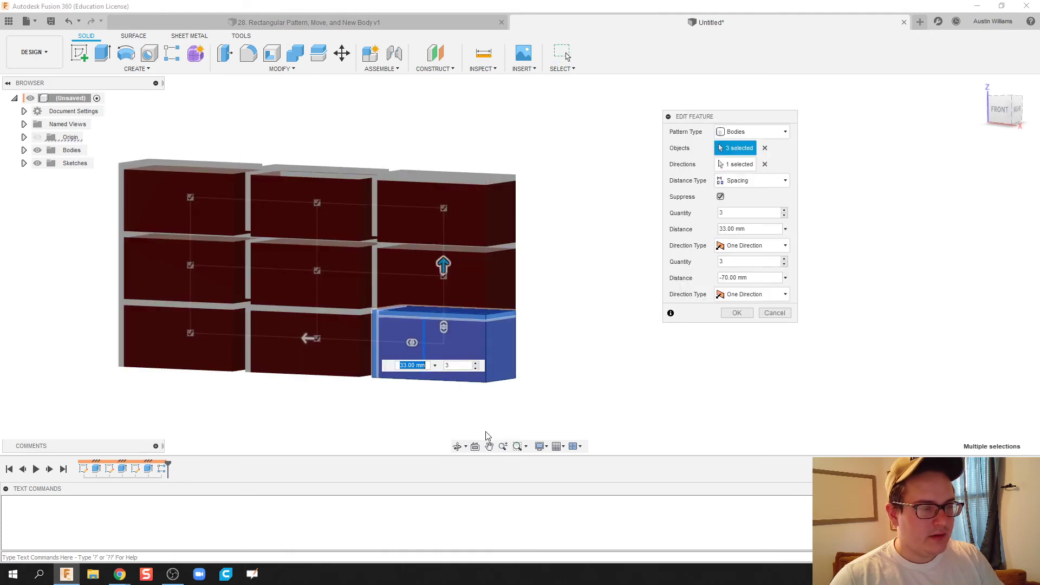
key(Tab)
click(306, 338)
drag(304, 339, 317, 339)
scroll(317, 379, up, 3)
shift+middle_drag(317, 390, 377, 400)
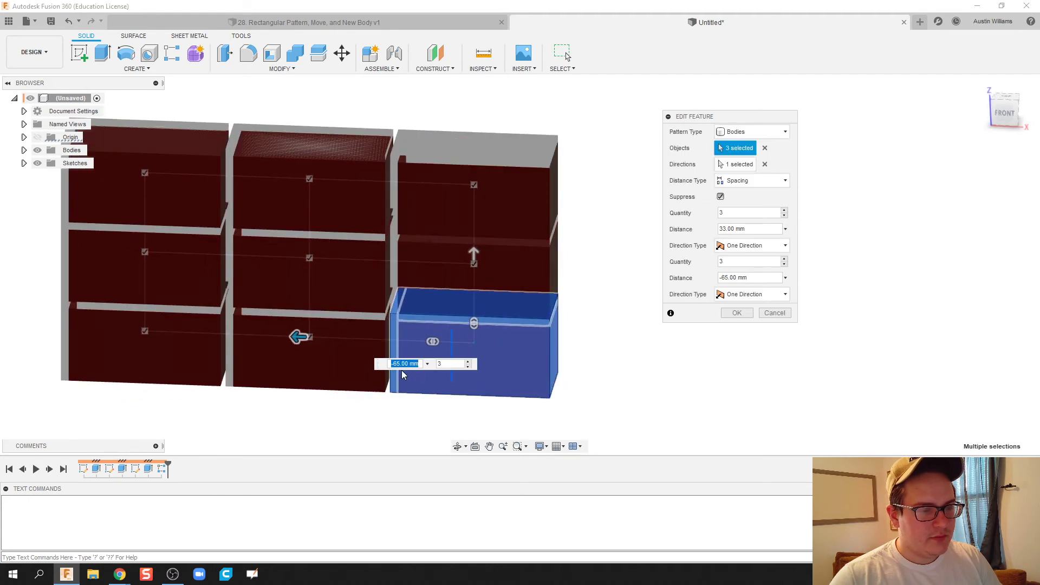
key(BackSpace)
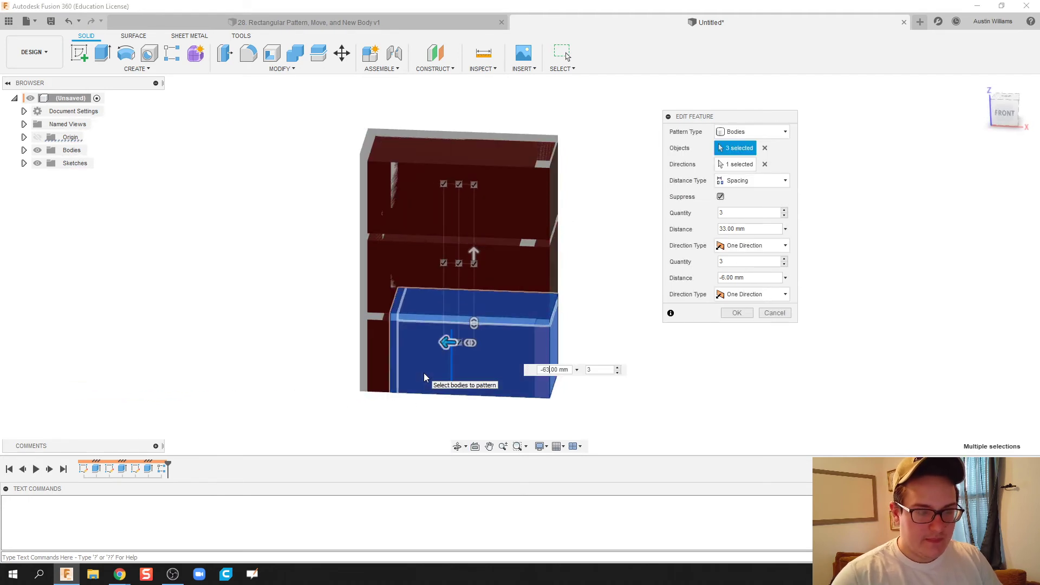
text(3)
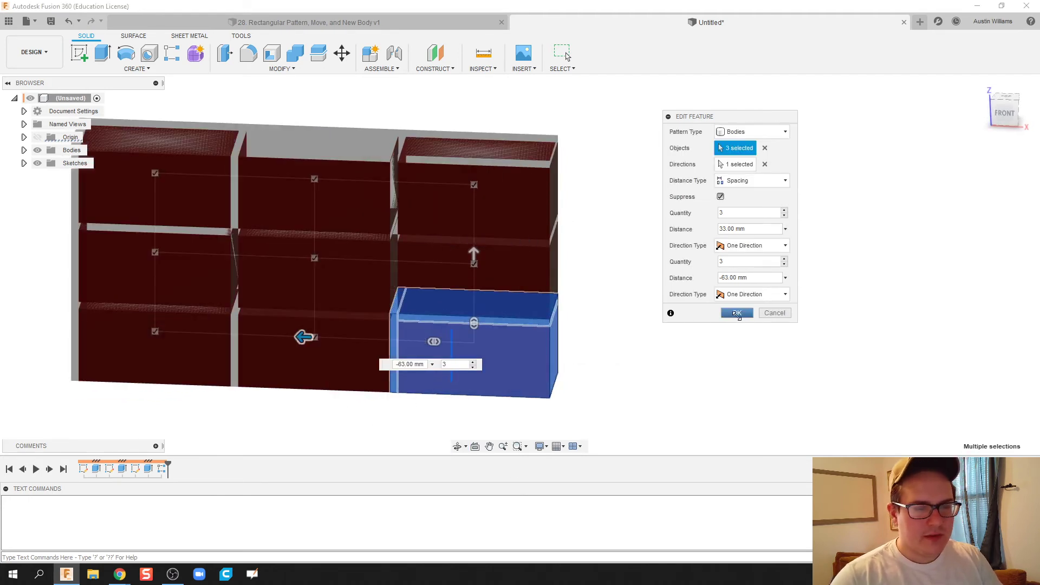
click(784, 260)
click(784, 259)
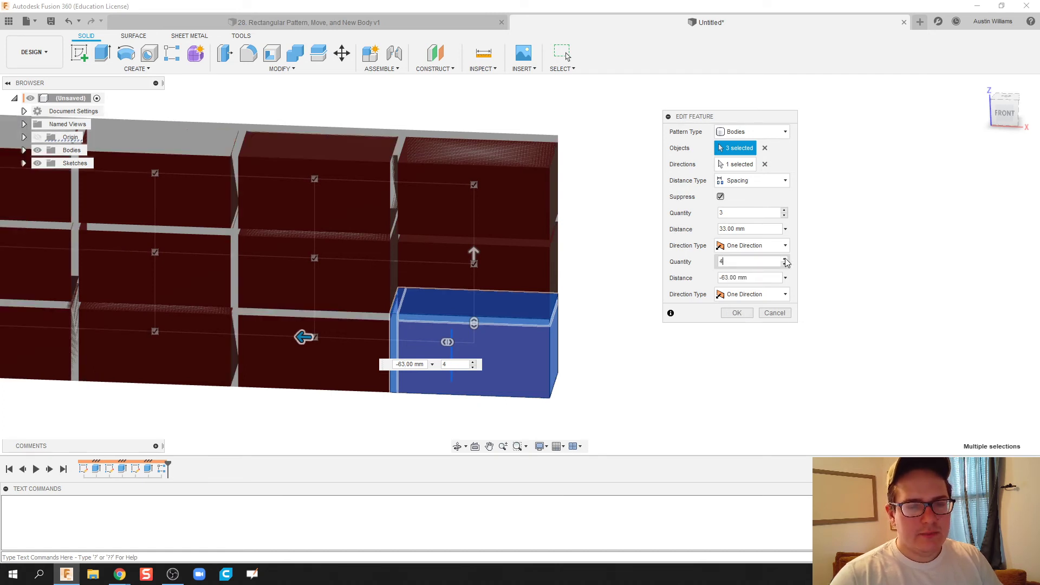
click(783, 210)
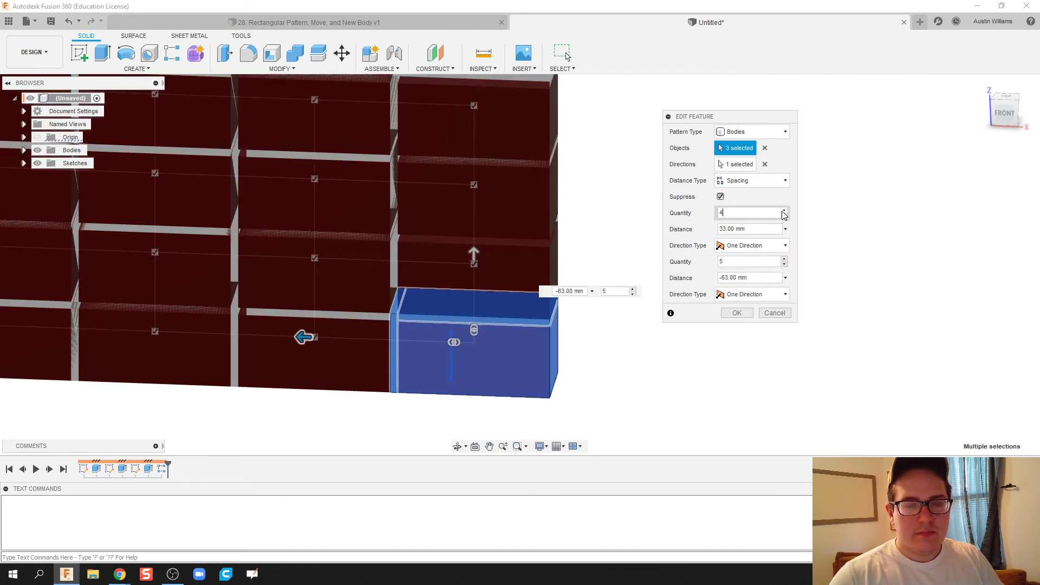
- Apply the edited 4-by-5 pattern, then pan and orbit the wall toward a front view
click(737, 312)
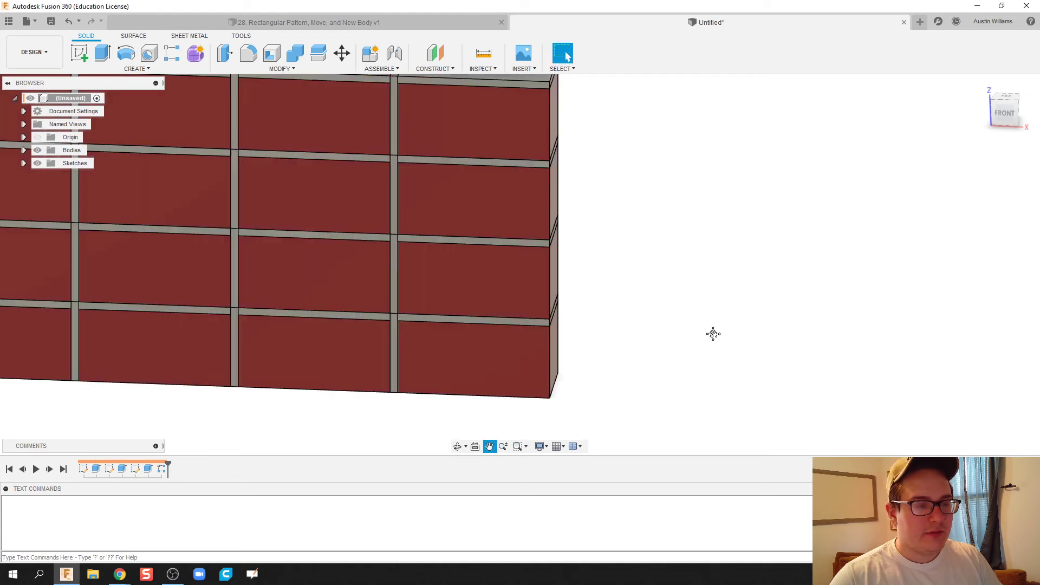
scroll(809, 358, down, 5)
mouse_move(805, 355)
shift+middle_down()
mouse_move(847, 353)
mouse_move(822, 345)
shift+middle_up()
scroll(822, 345, down, 5)
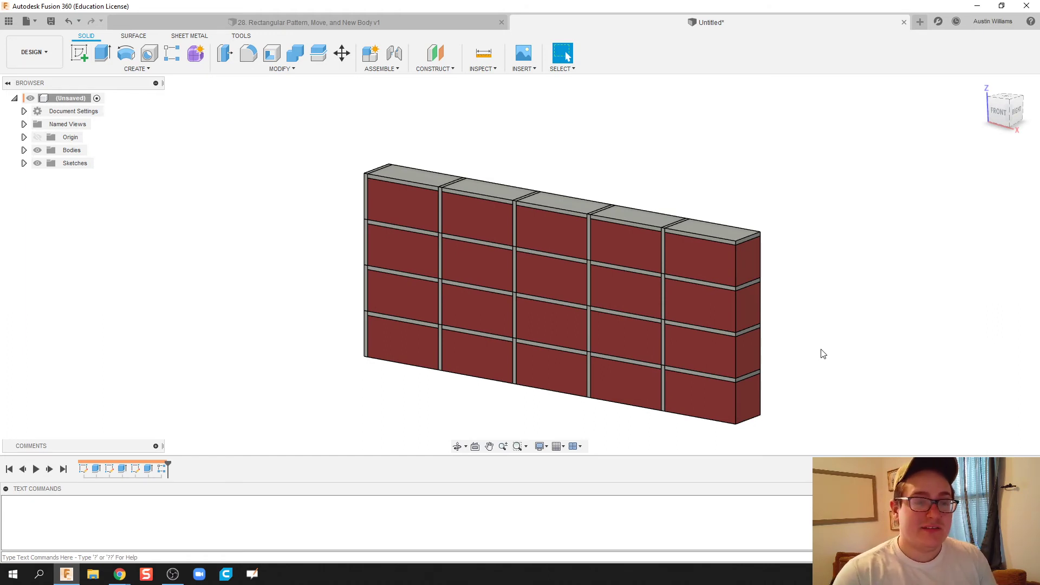
middle_drag(315, 334, 227, 321)
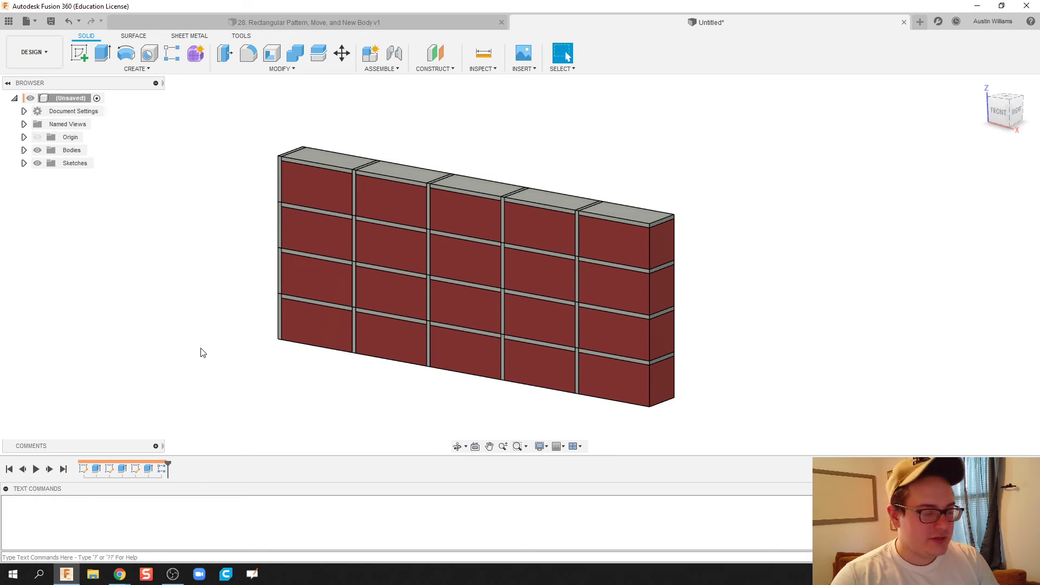
shift+middle_drag(200, 353, 267, 329)
click(1006, 103)
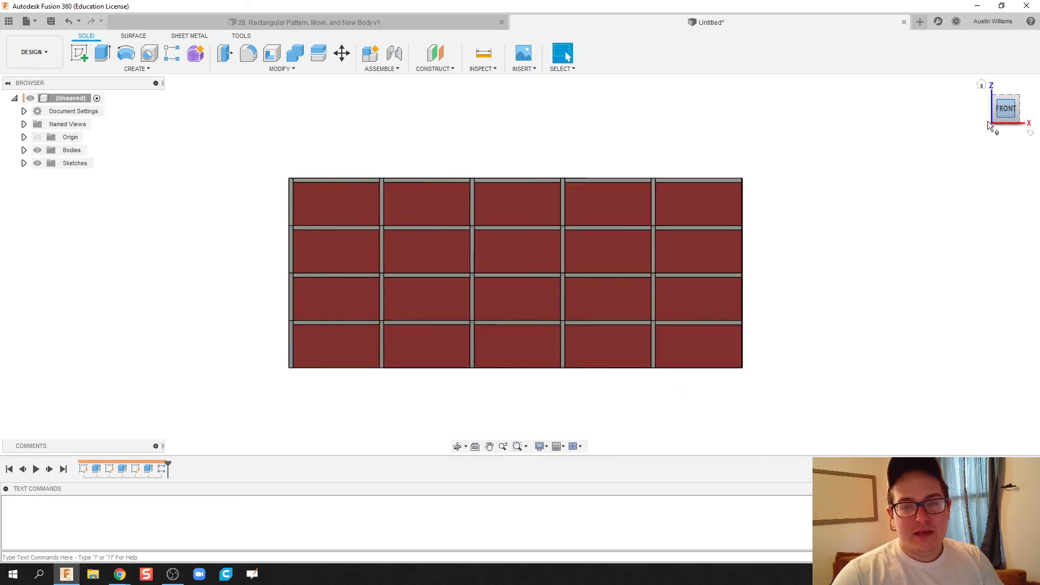
middle_drag(822, 273, 839, 276)
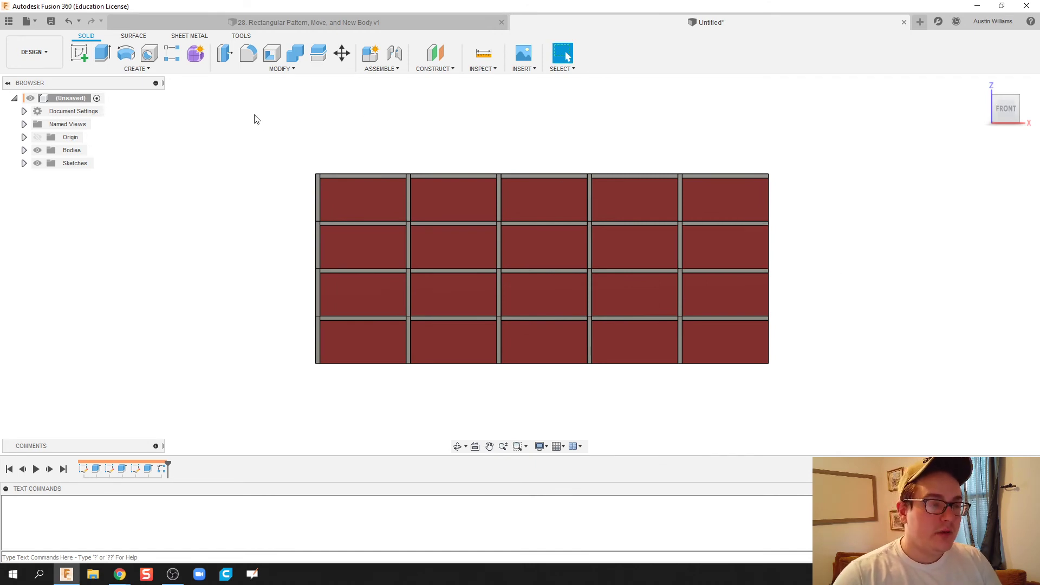
drag(265, 139, 303, 152)
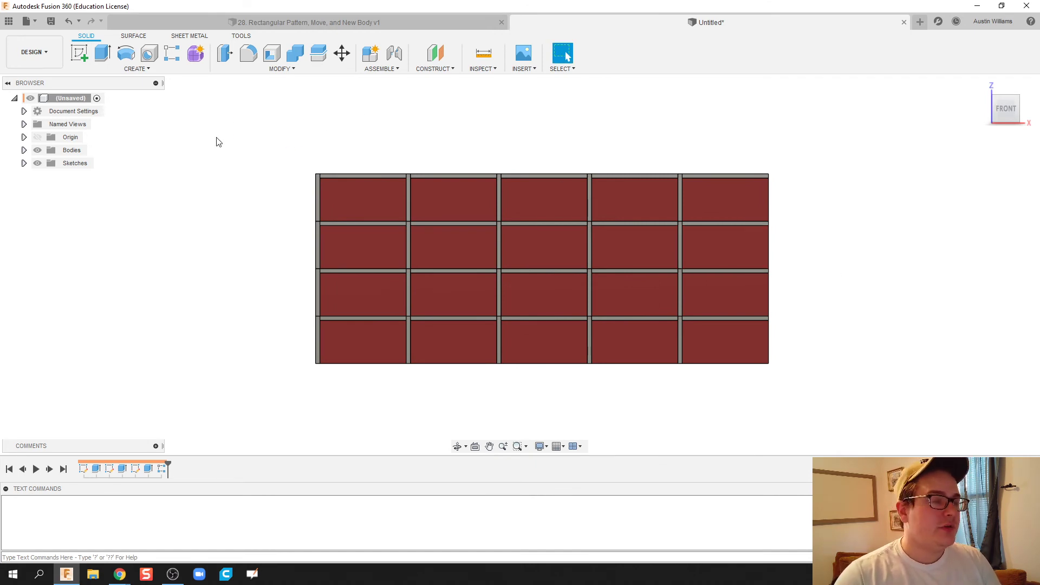
drag(250, 131, 304, 155)
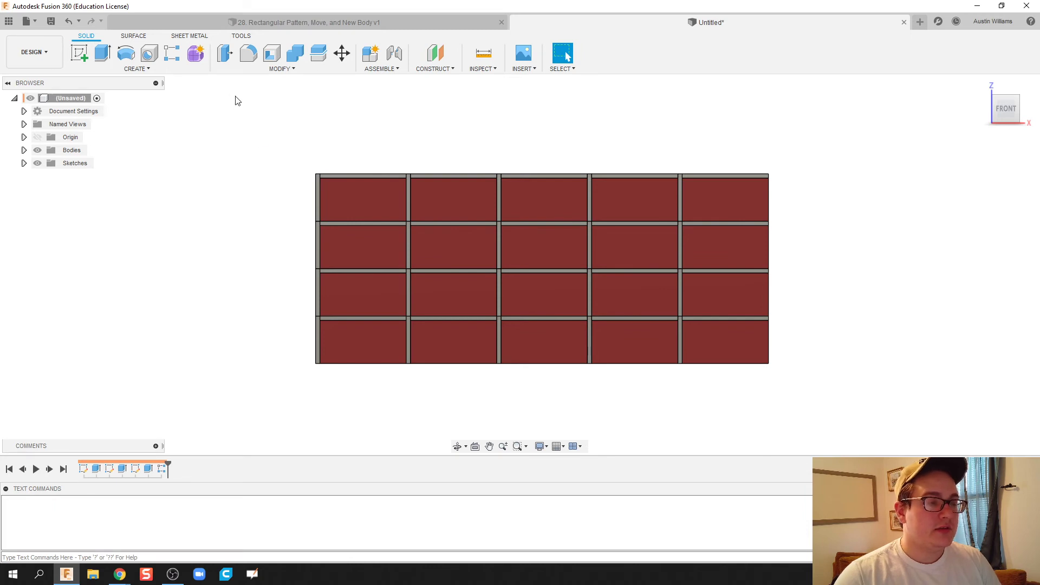
drag(237, 100, 350, 170)
drag(253, 144, 433, 250)
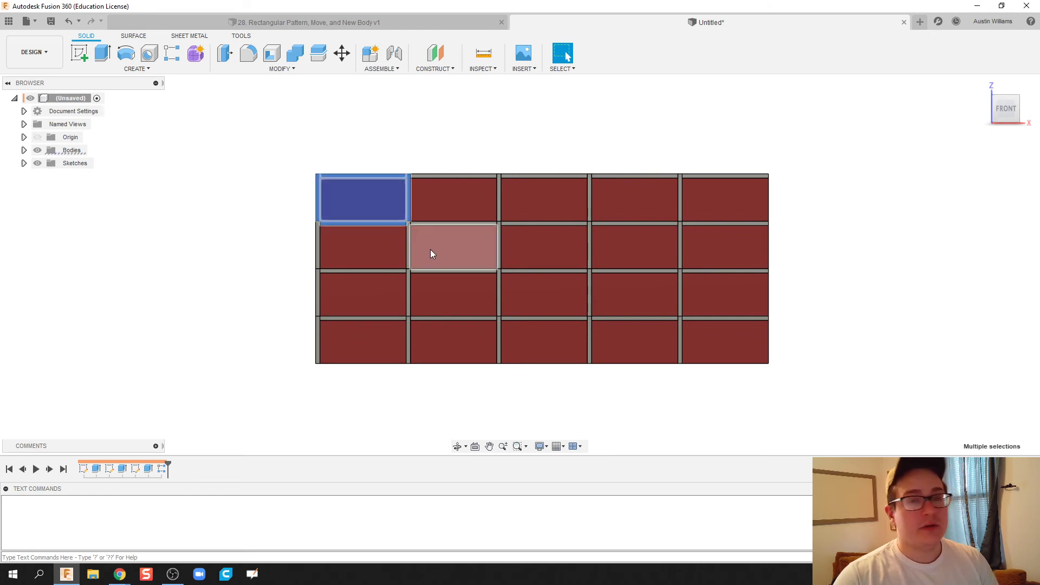
click(238, 142)
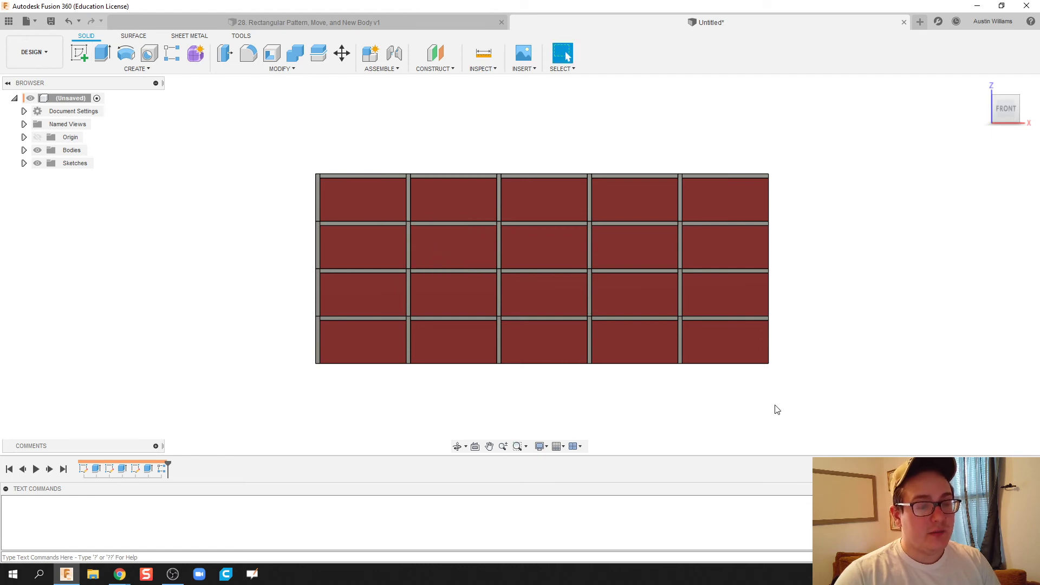
drag(506, 391, 390, 292)
click(302, 141)
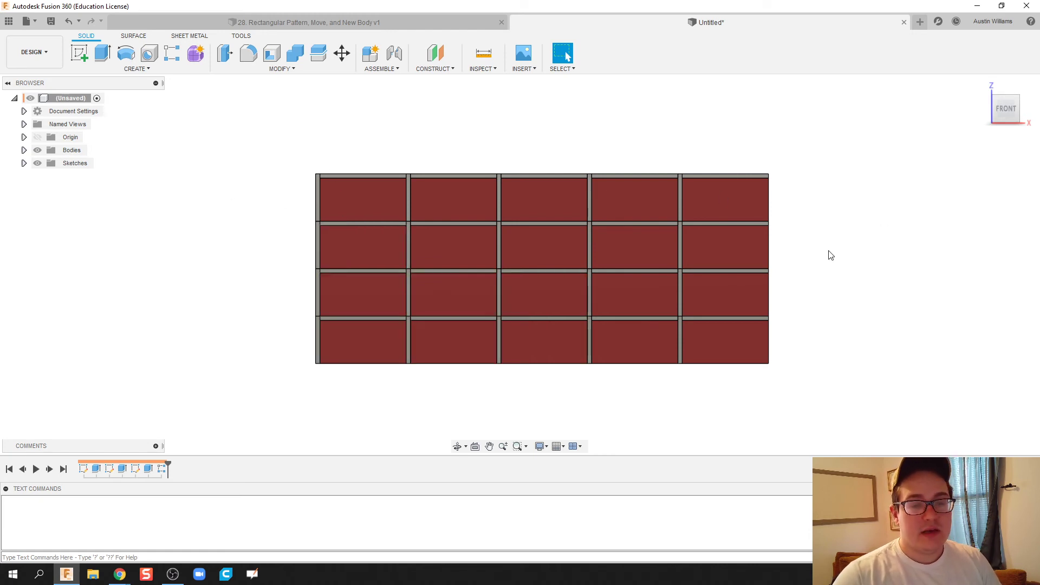
drag(615, 247, 240, 245)
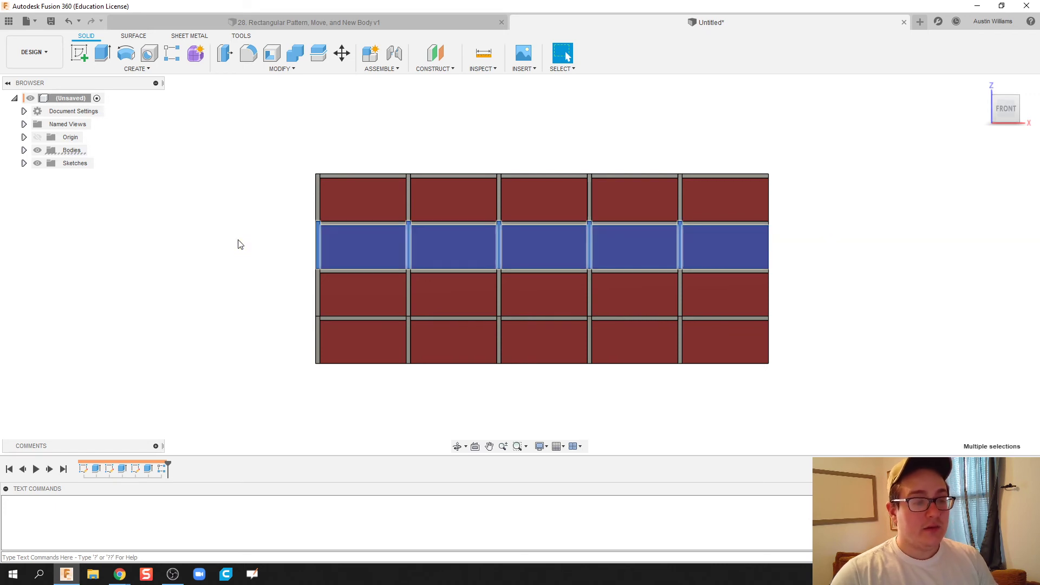
click(296, 296)
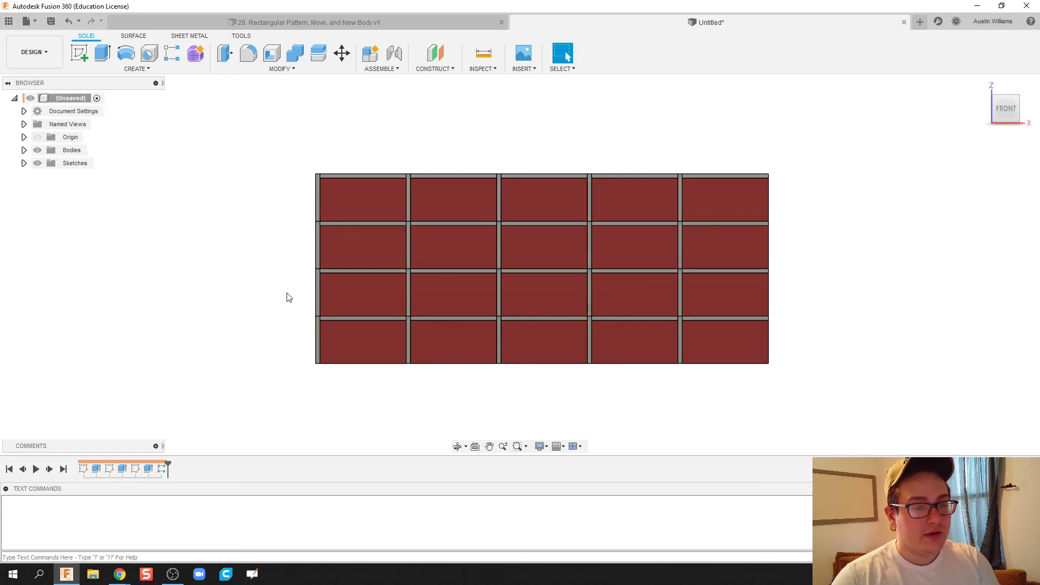
drag(263, 211, 790, 265)
click(809, 267)
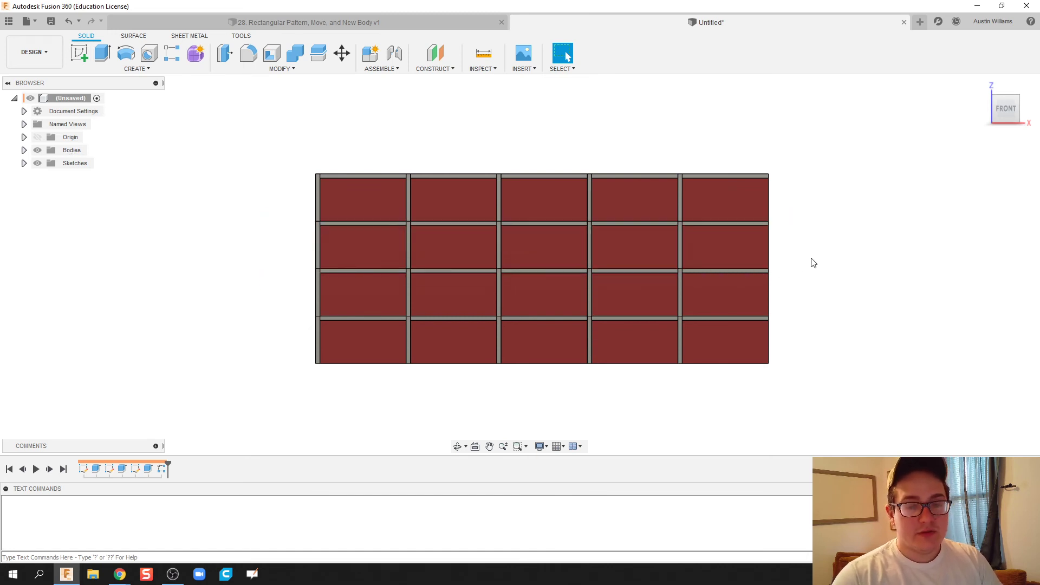
drag(811, 258, 249, 223)
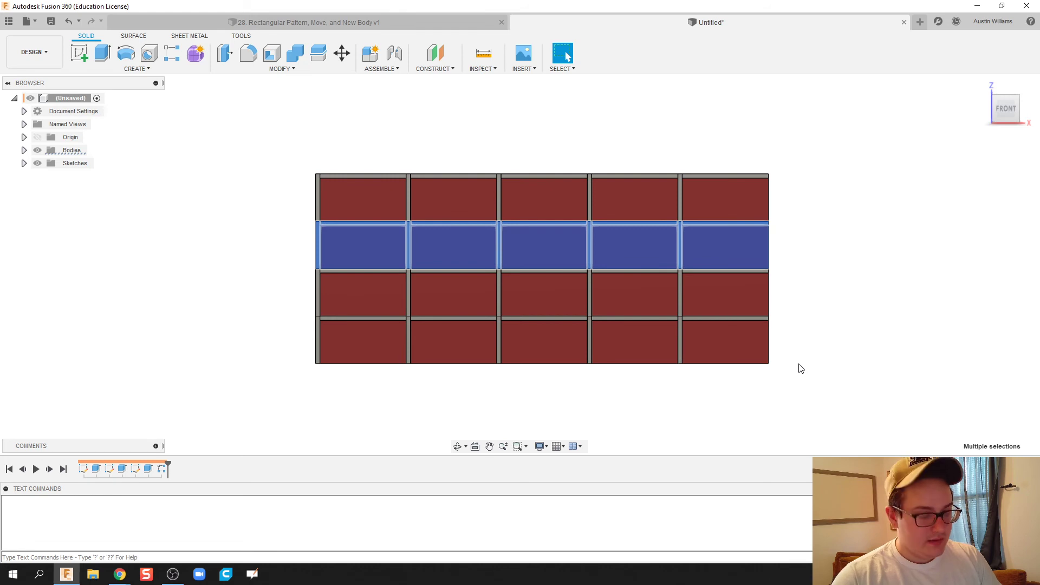
drag(796, 366, 290, 322)
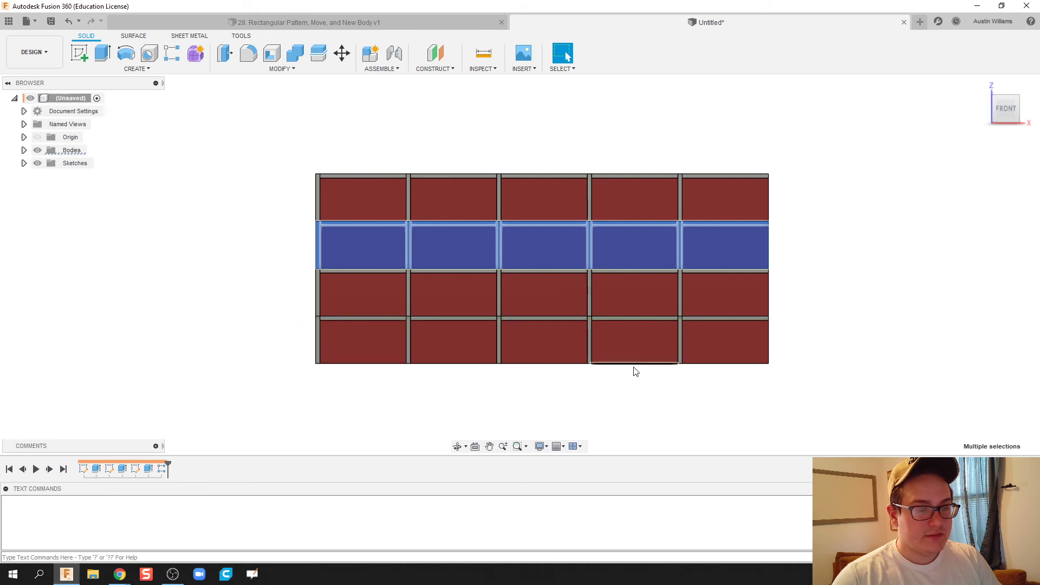
drag(786, 364, 276, 321)
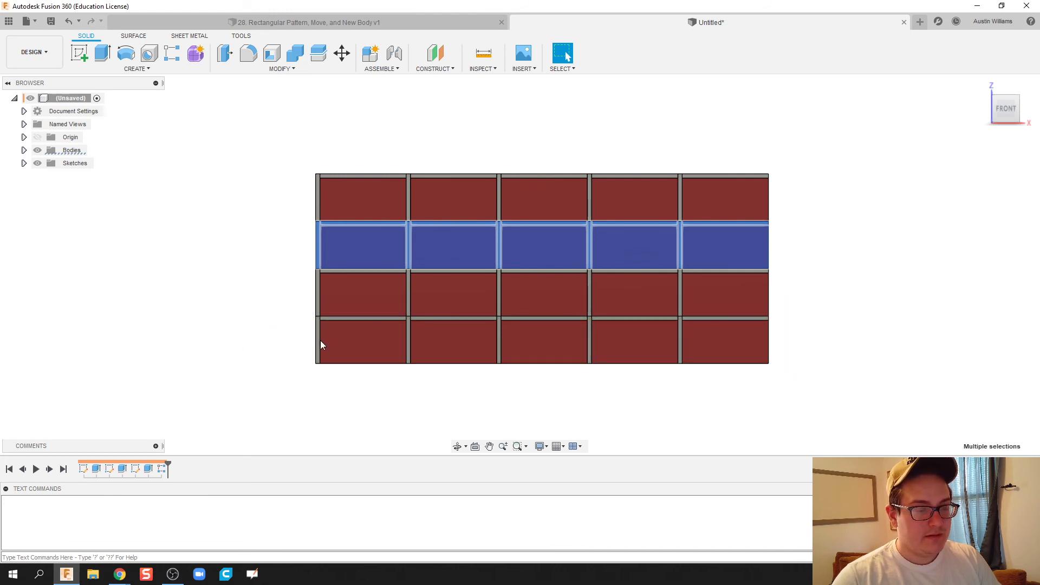
shift+middle_drag(543, 388, 726, 380)
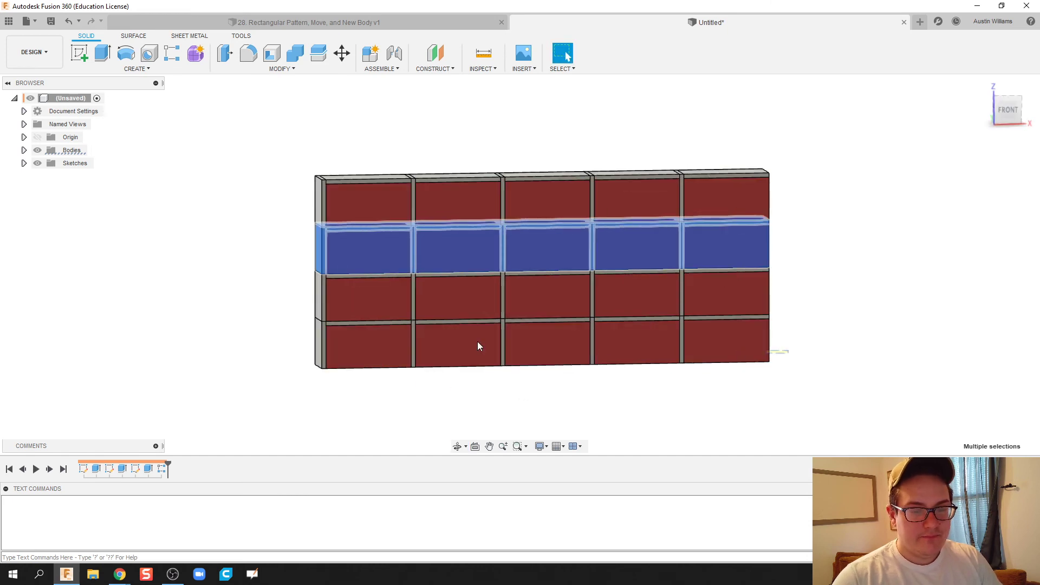
- Start the Move/Copy command from the Modify menu and fit the whole wall in view
click(255, 249)
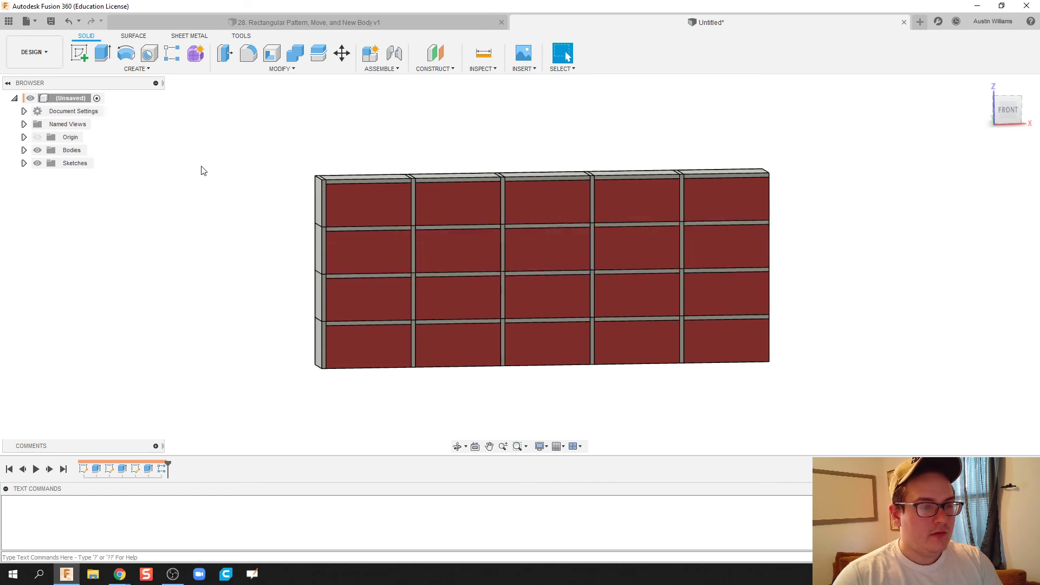
click(251, 71)
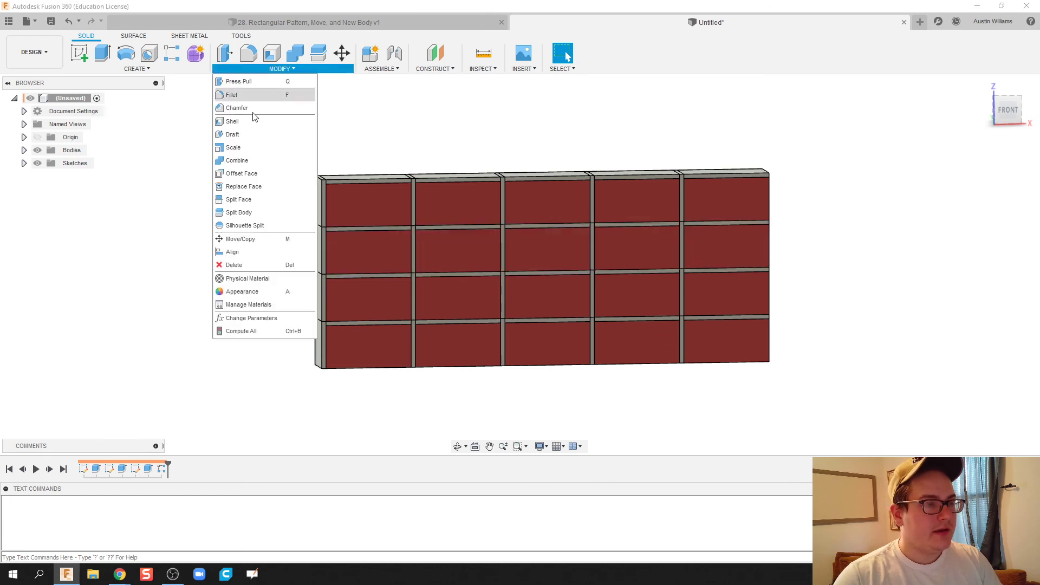
click(168, 71)
click(304, 68)
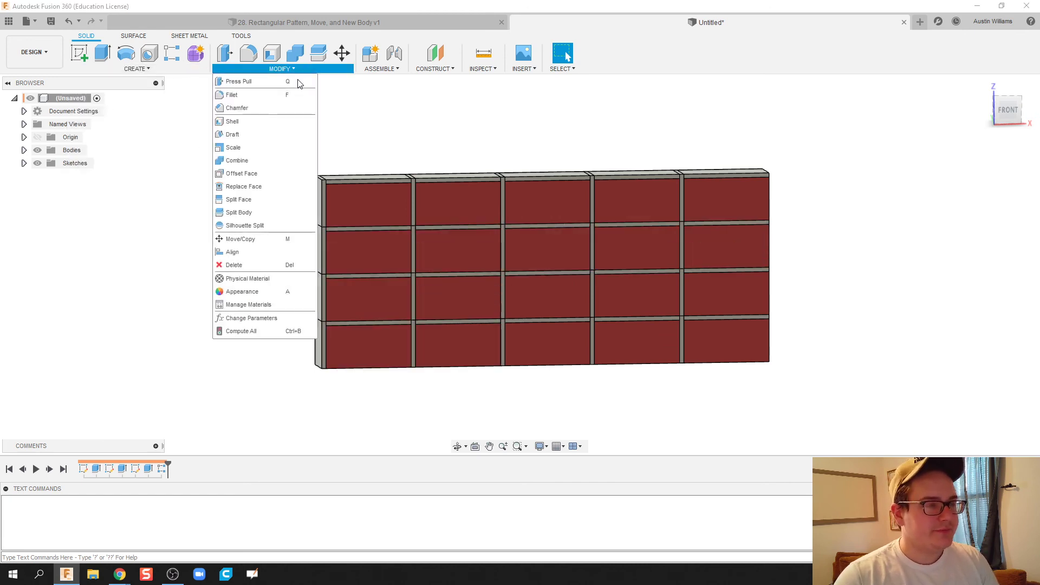
click(142, 69)
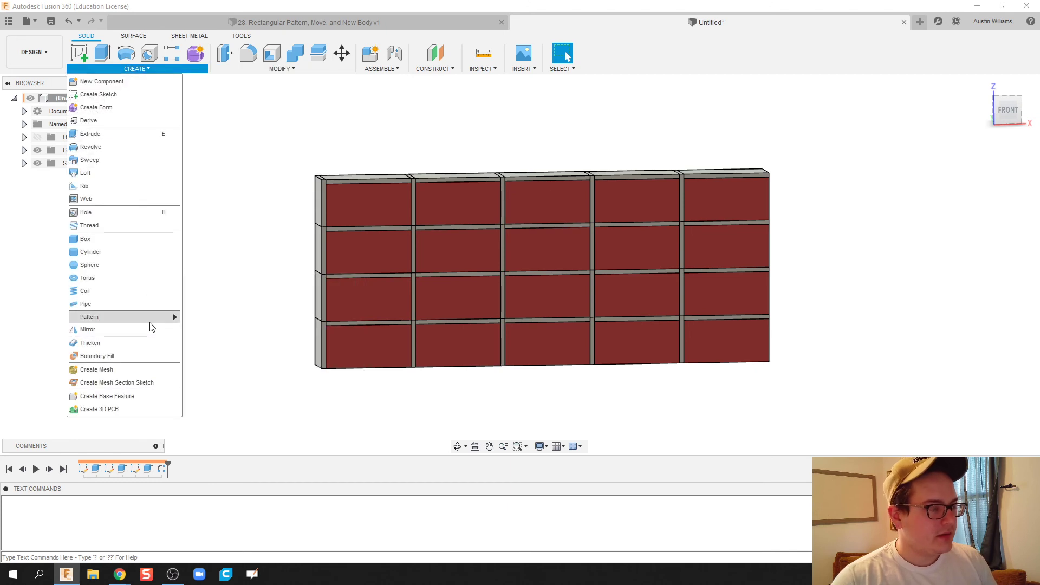
click(267, 70)
click(276, 243)
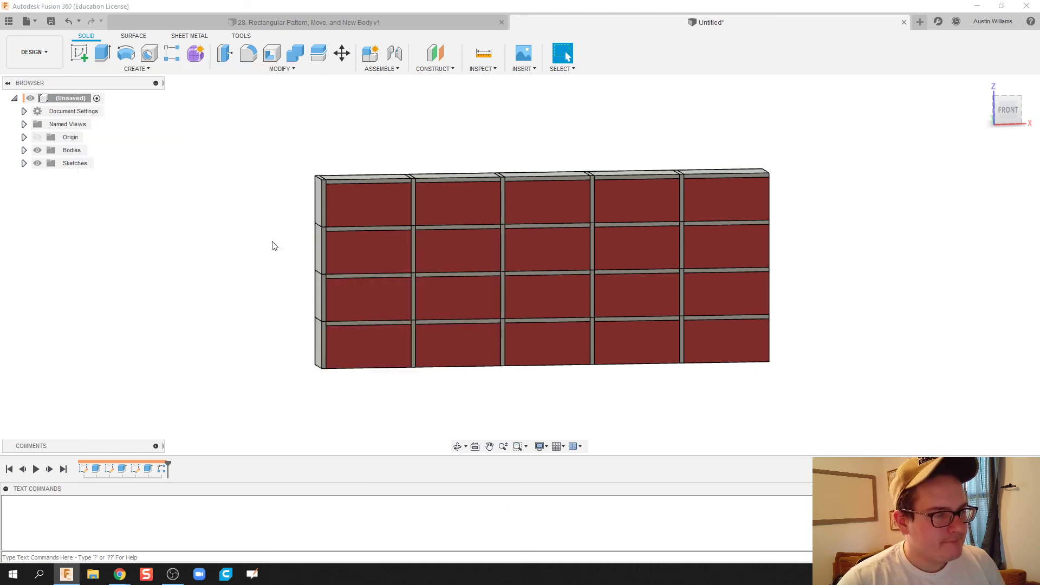
click(755, 123)
drag(753, 119, 886, 134)
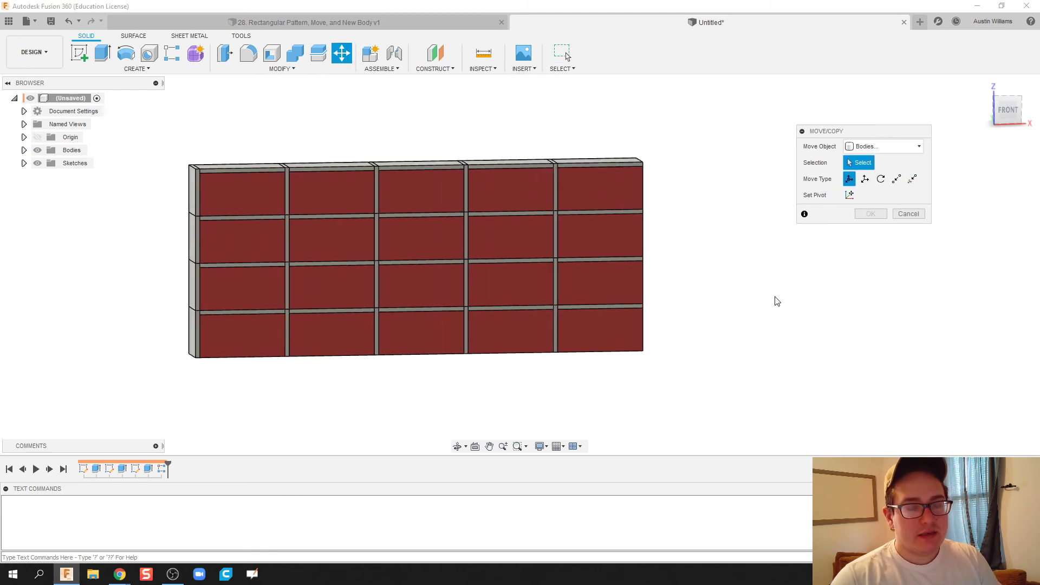
shift+middle_drag(773, 297, 764, 297)
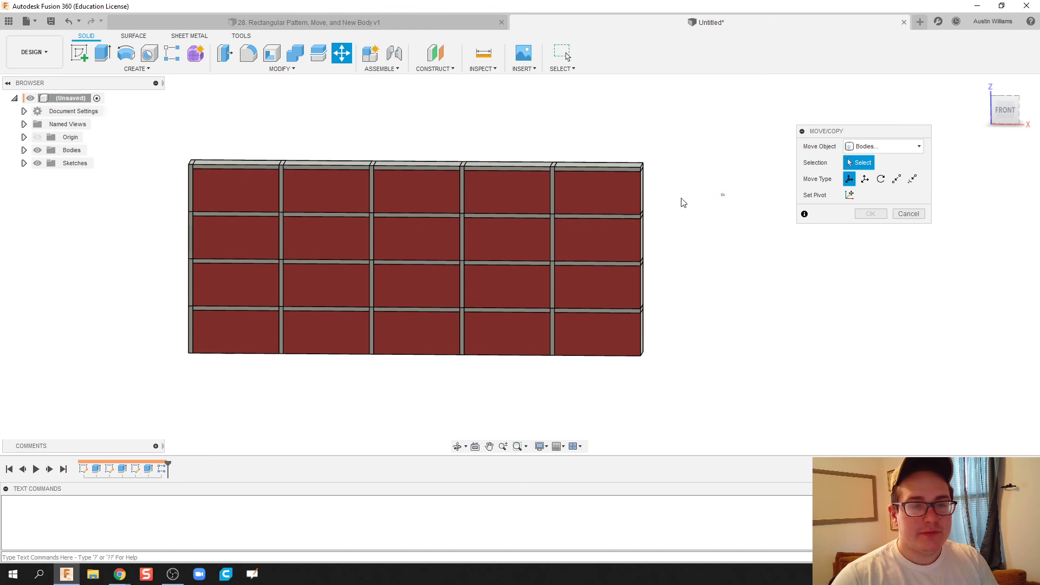
- Crossing-select the top and third brick rows and shift them -30 mm along X
drag(725, 196, 139, 140)
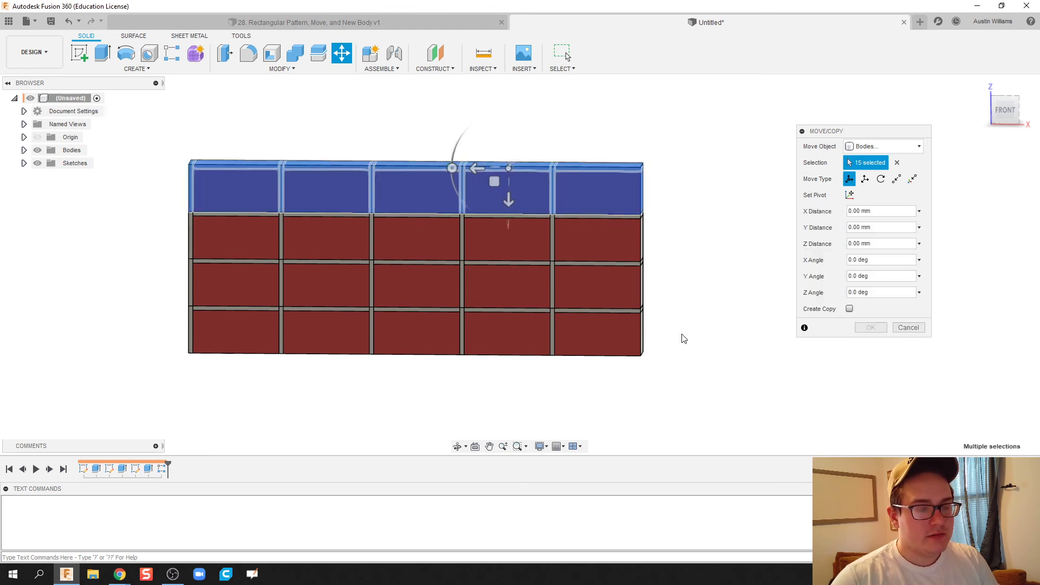
shift+middle_drag(689, 330, 708, 309)
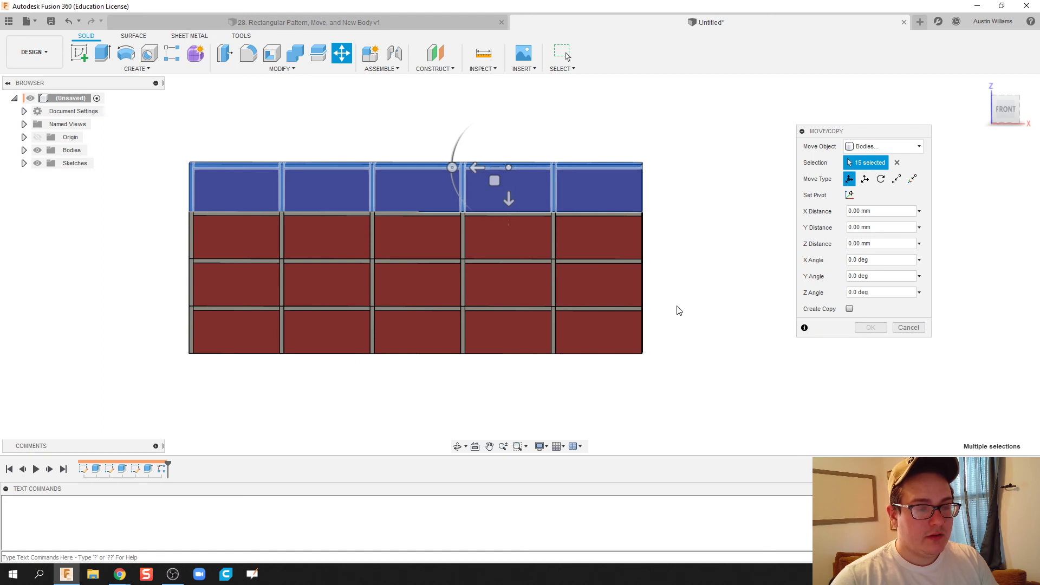
drag(670, 302, 167, 266)
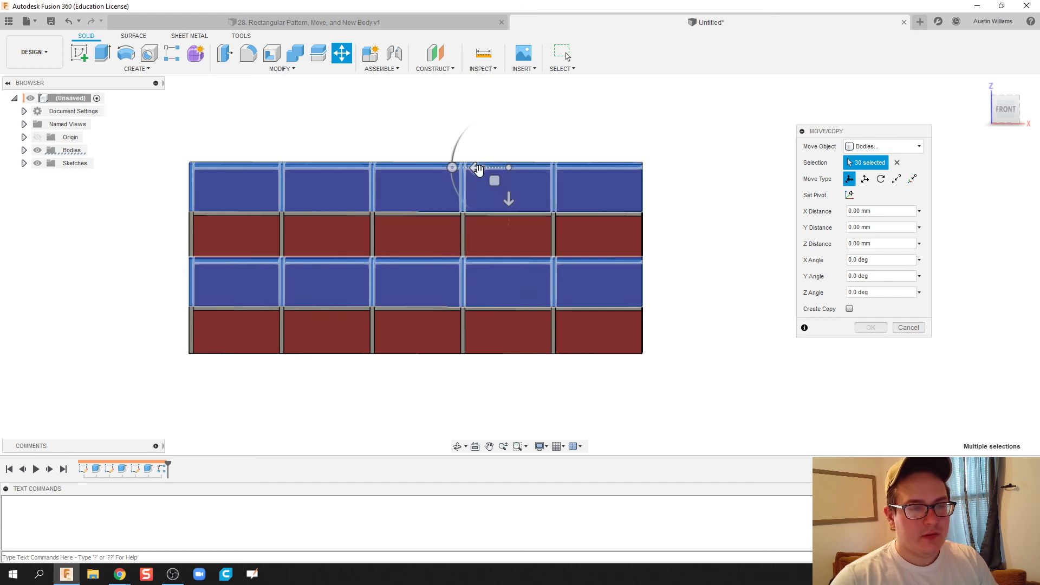
drag(476, 169, 515, 167)
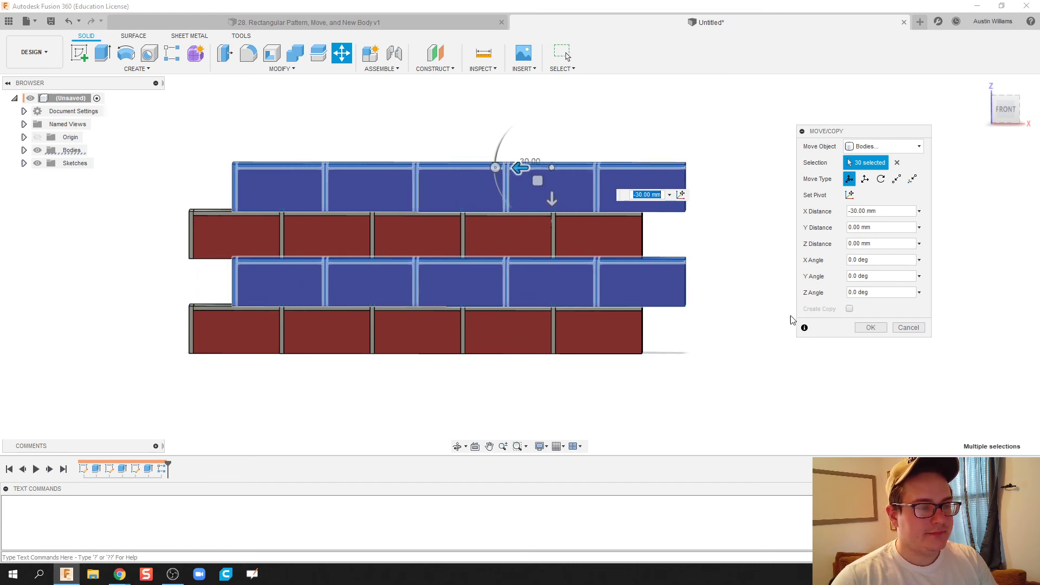
click(870, 328)
shift+middle_drag(873, 266, 827, 282)
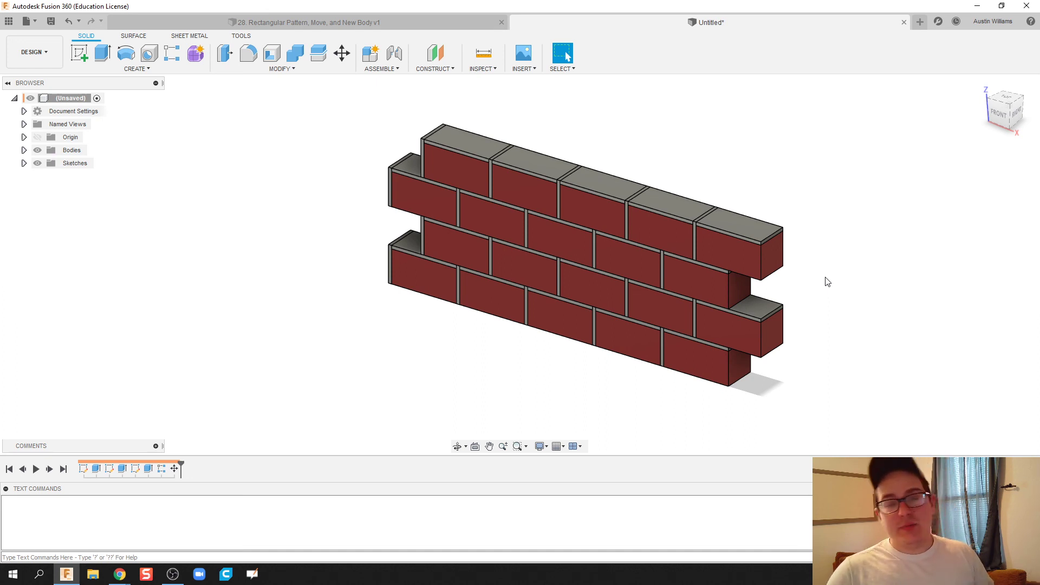
- Return to a straight front view and recentre the staggered wall
click(998, 113)
middle_drag(849, 237, 803, 247)
key(Escape)
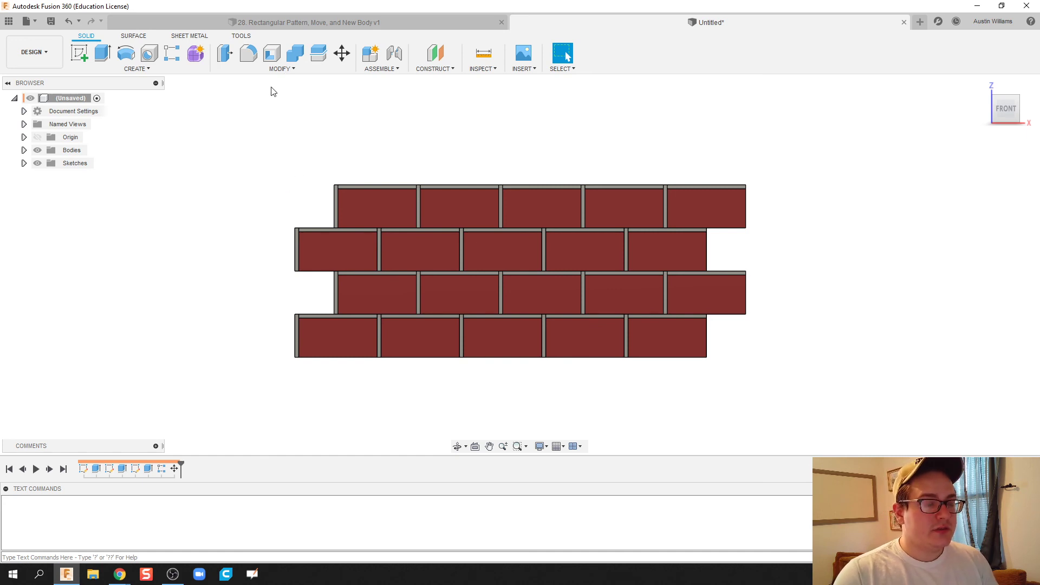
- Test crossing-box selections over the bricks, then clear the selection
drag(267, 88, 411, 191)
drag(673, 410, 276, 136)
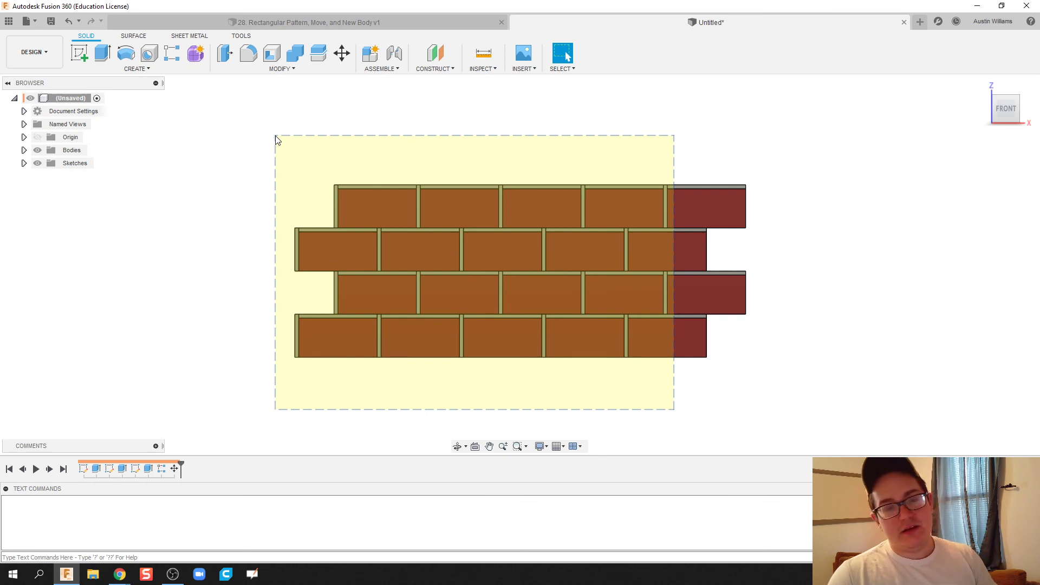
drag(275, 136, 639, 401)
click(278, 142)
click(640, 406)
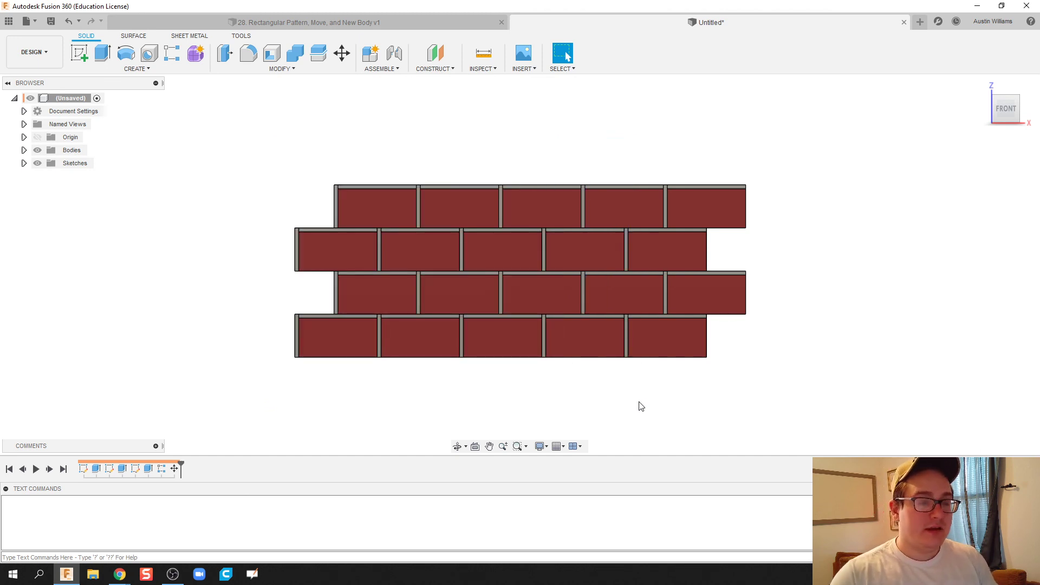